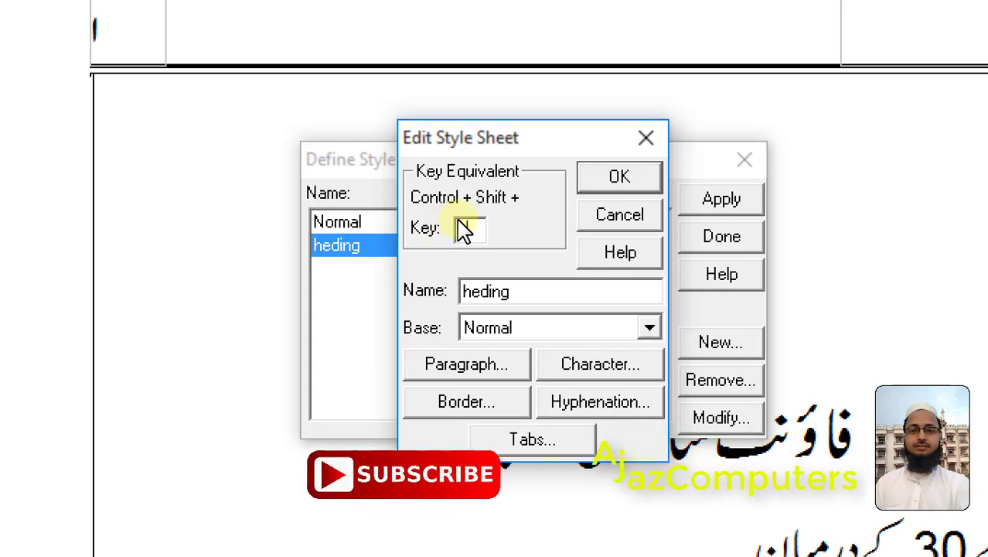
Assign the key equivalent h to the heding style and set its characters to 28 pt with the Noori Nastaliq Urdu font
text(h)
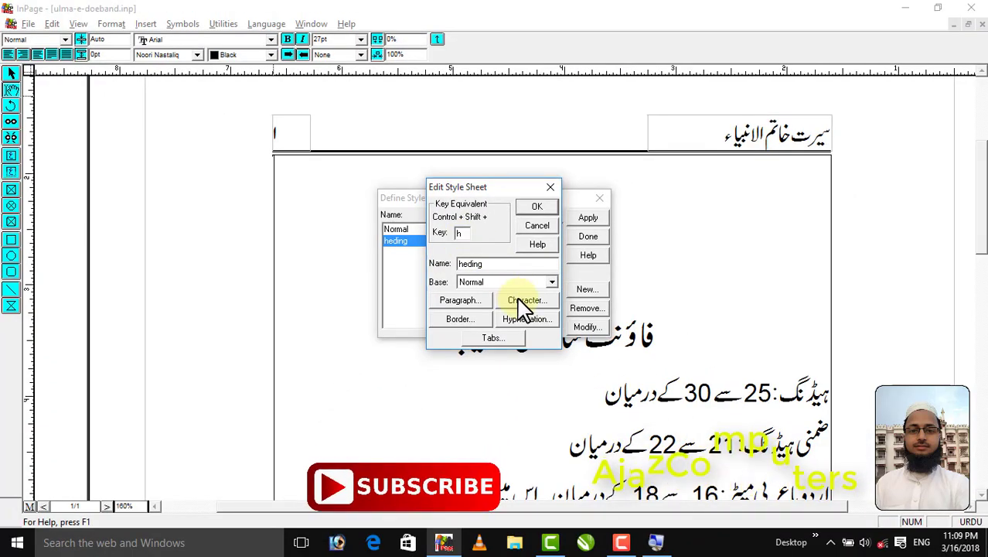
click(524, 303)
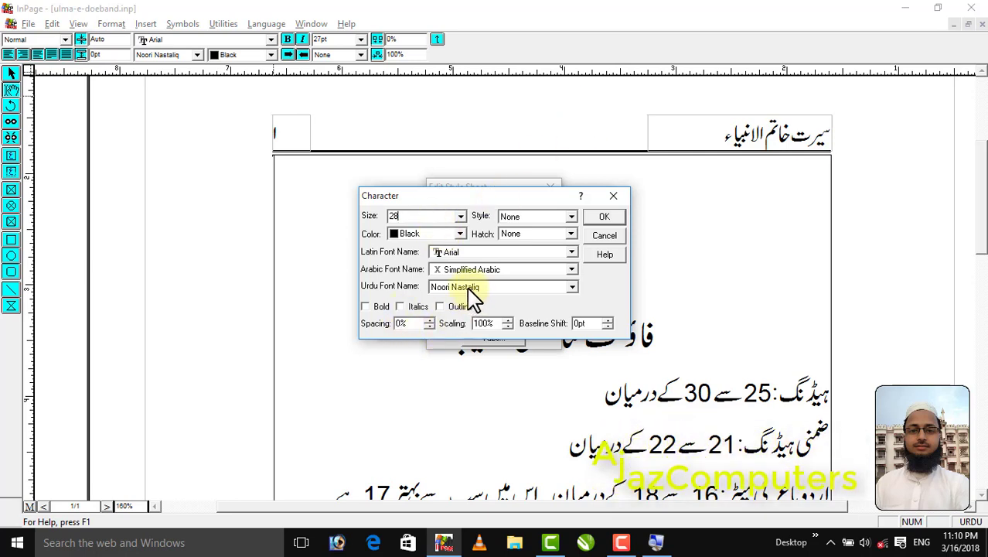
click(447, 291)
click(448, 299)
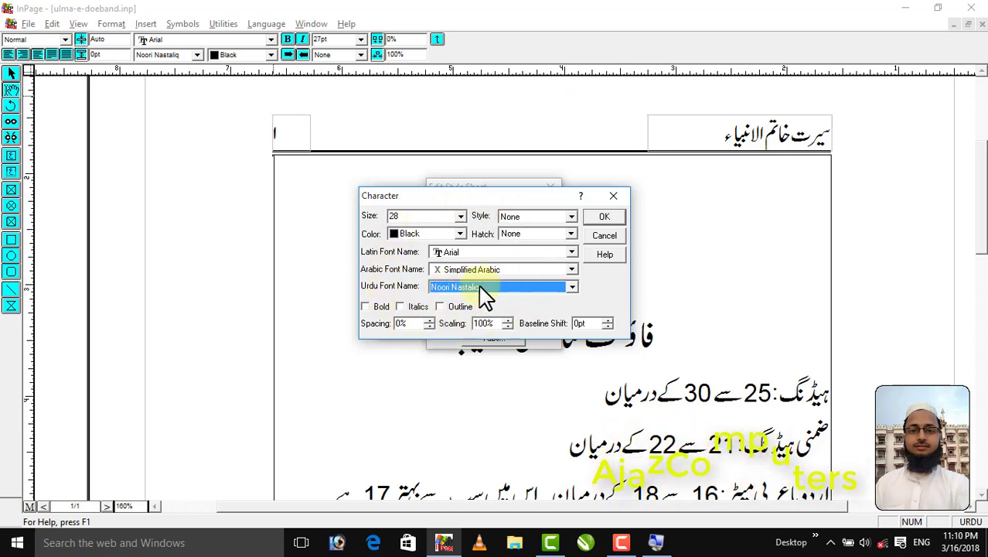
click(604, 218)
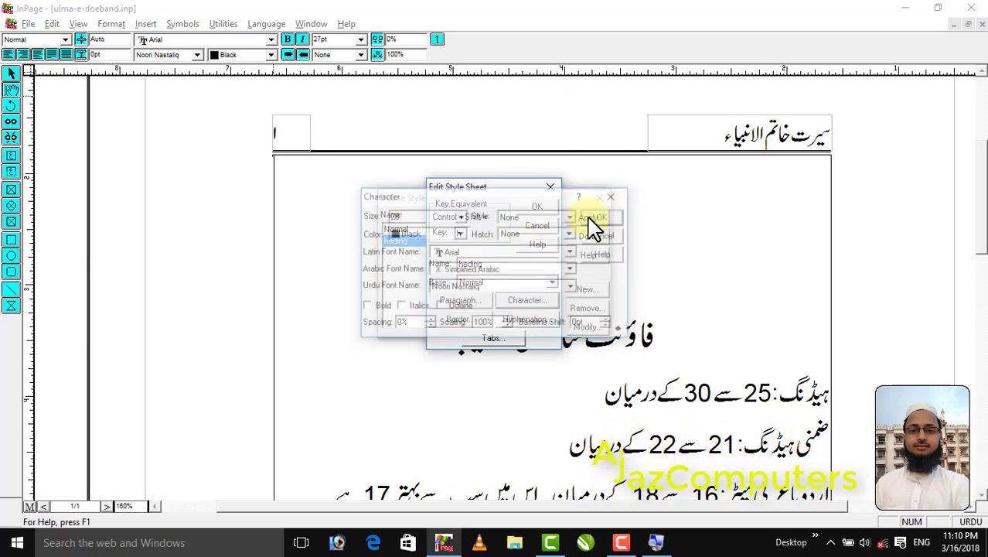
Set the heding style's paragraph alignment to Centered and its line height to 32
click(463, 303)
click(447, 199)
click(440, 228)
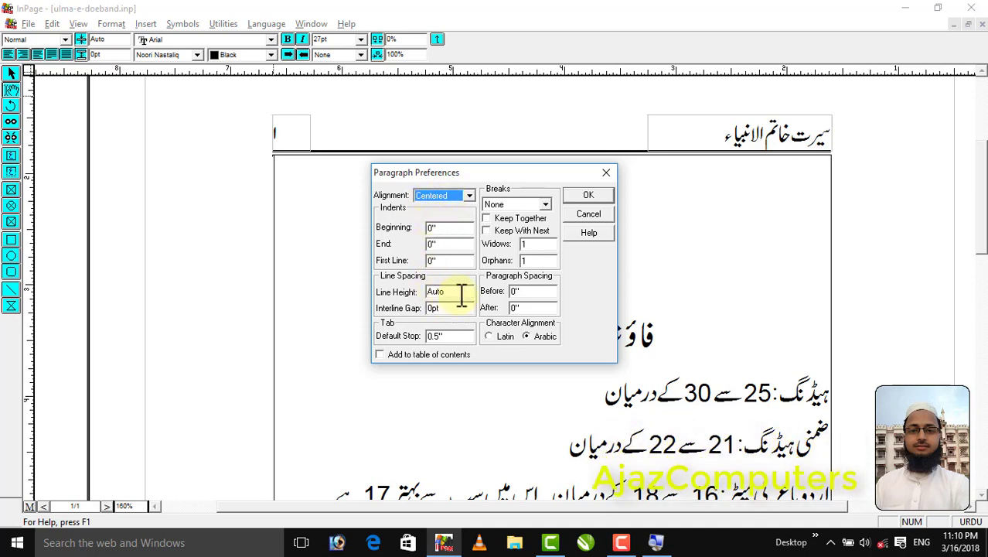
drag(454, 292, 422, 294)
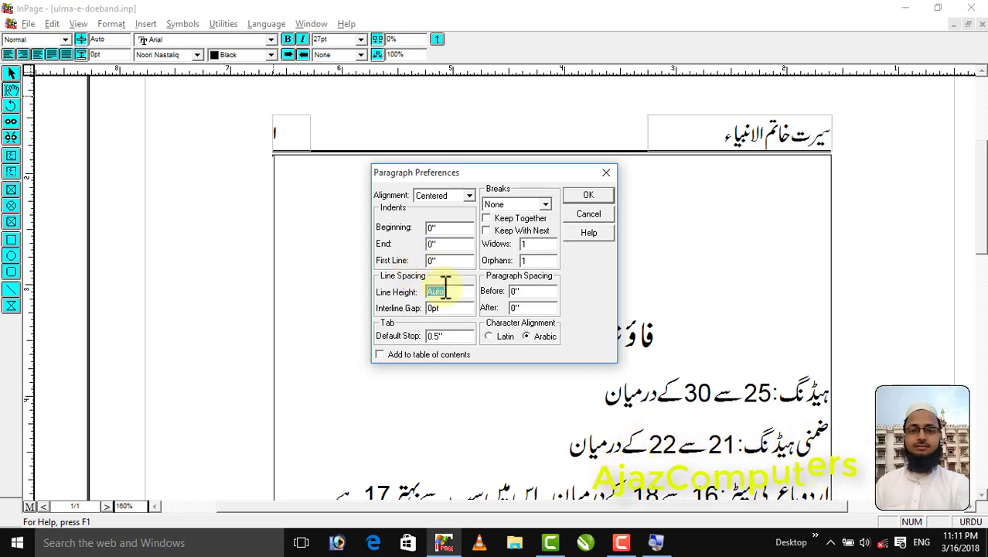
text(32)
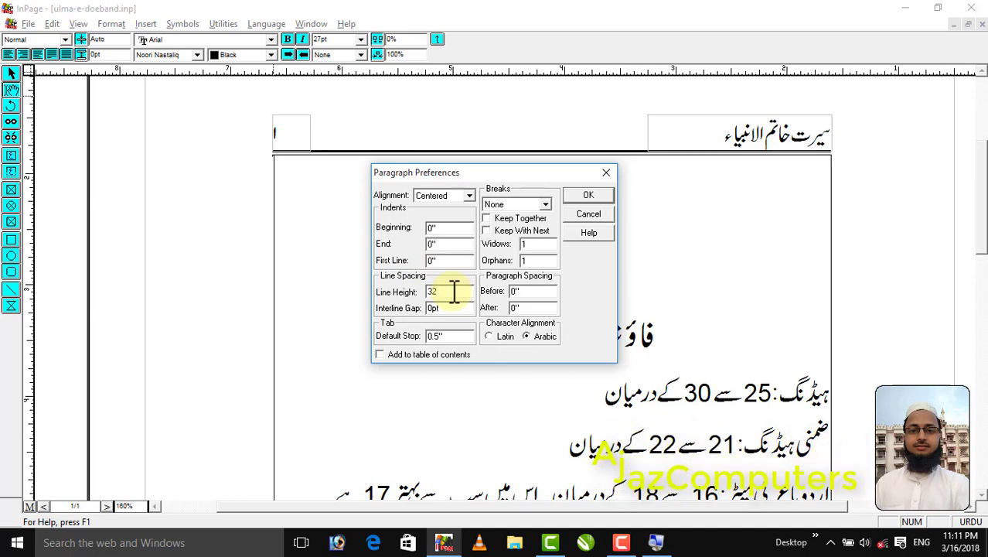
key(BackSpace)
key(BackSpace)
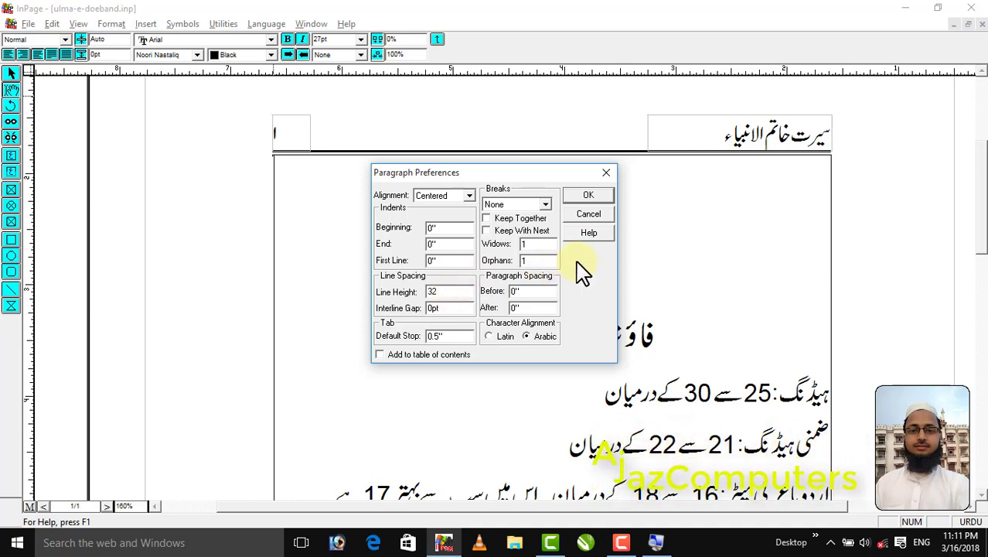
click(594, 197)
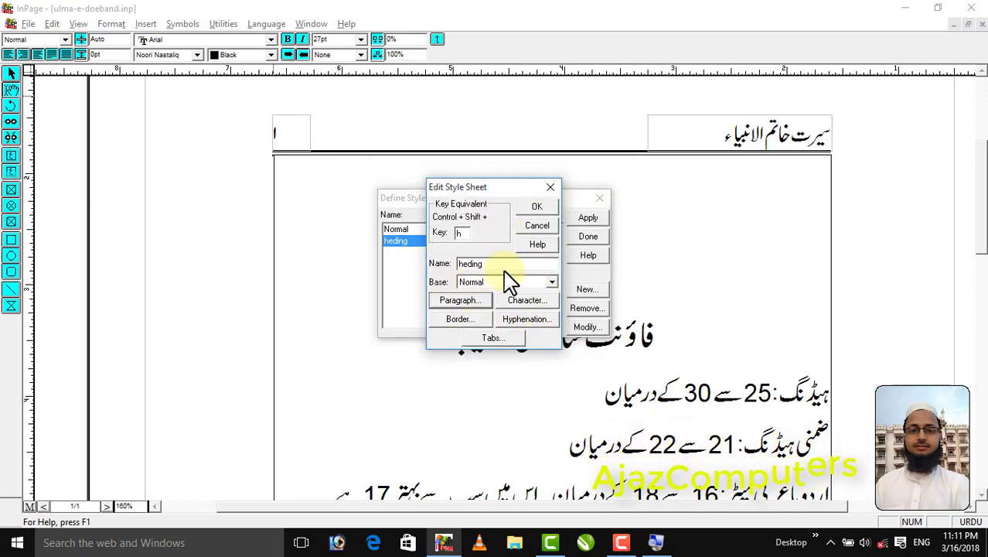
Recheck the heding style's character settings, save the style and finish defining style sheets
click(526, 307)
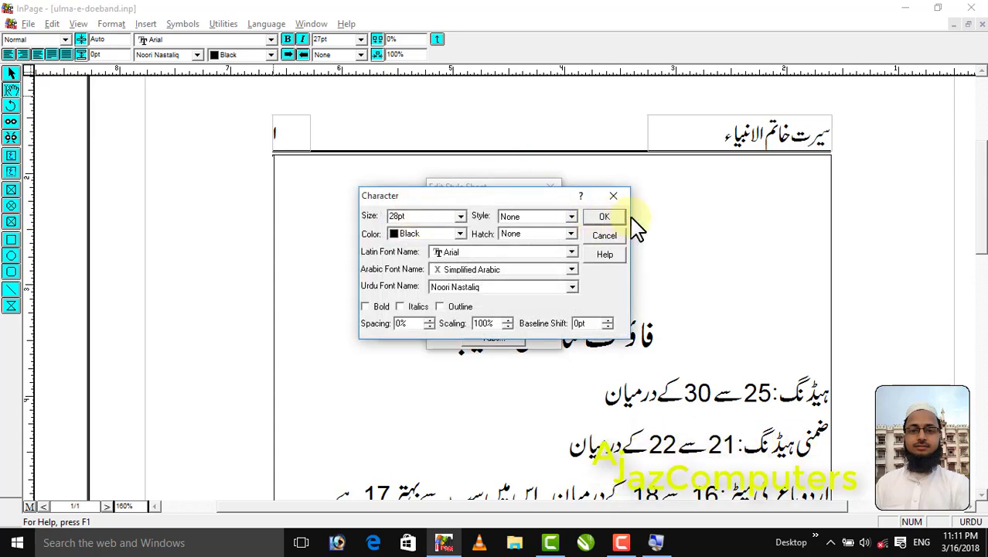
click(604, 217)
click(533, 211)
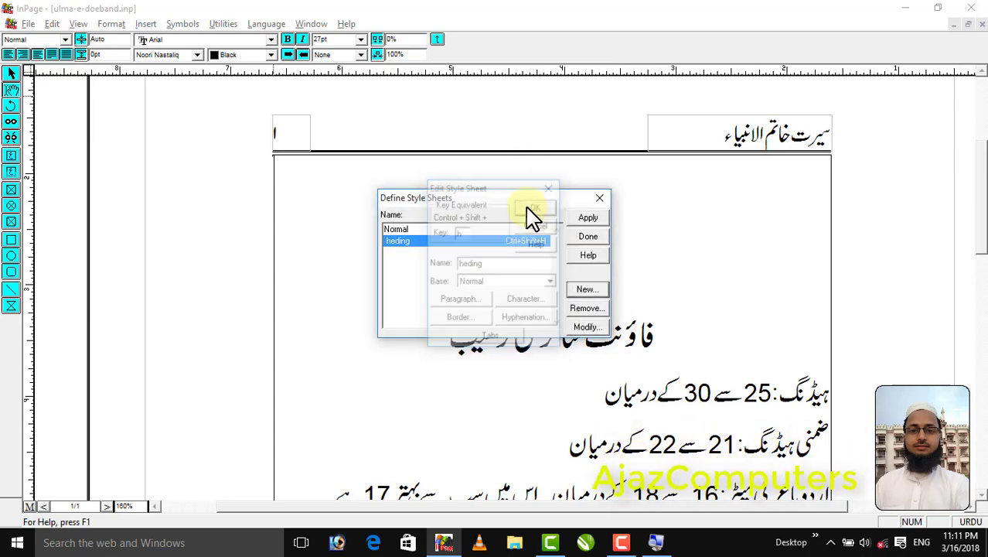
click(580, 236)
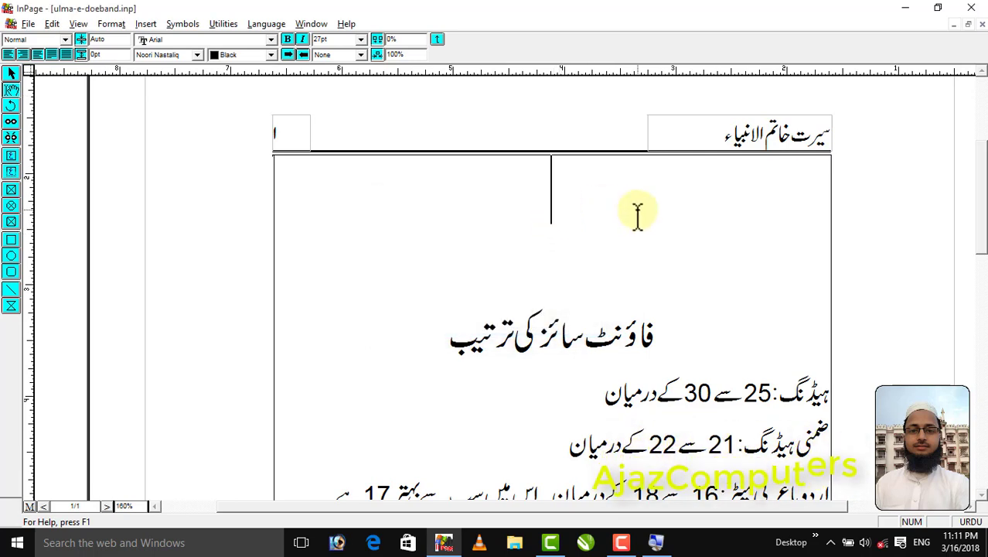
Add the heading بدر کے واقعات in the heding style above the existing title, followed by a new line
key(ctrl+1)
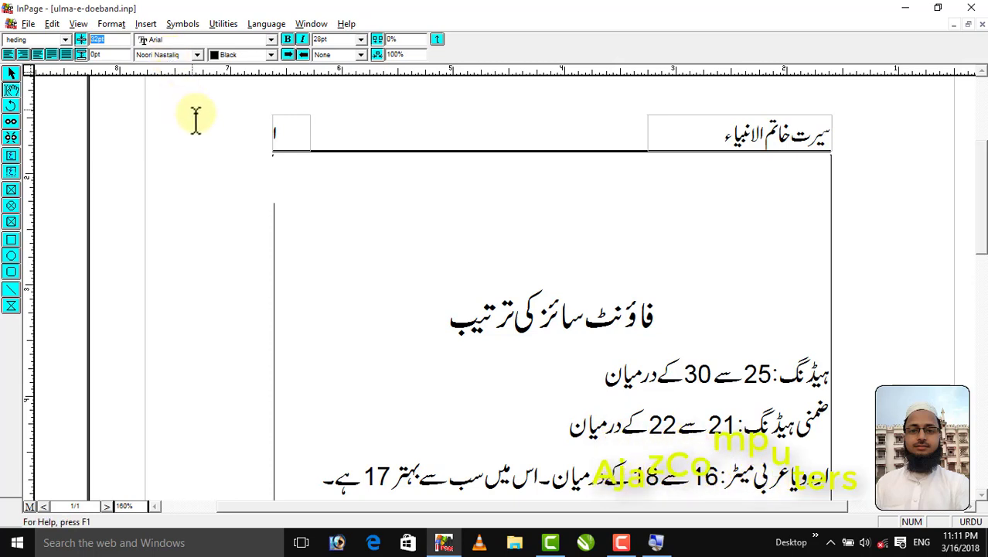
click(495, 210)
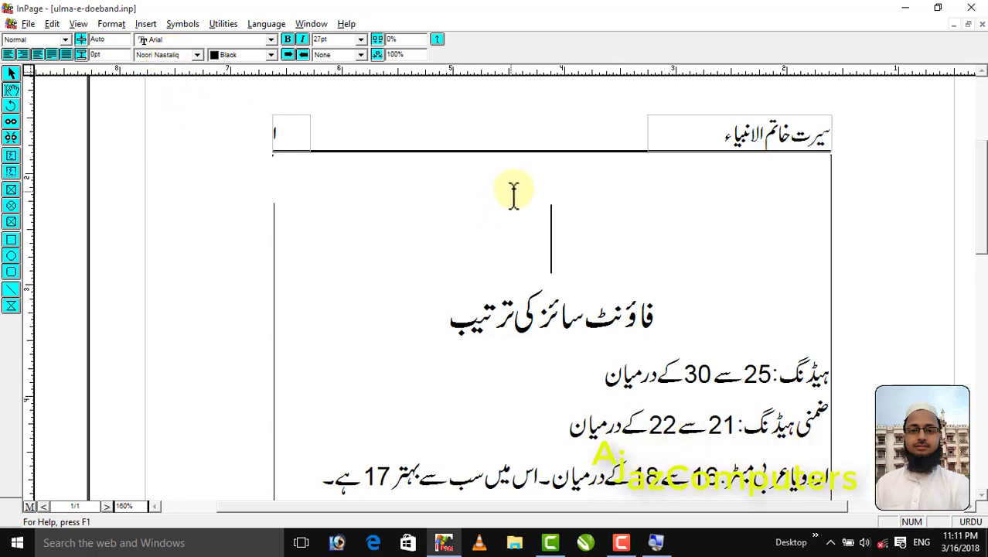
key(Return)
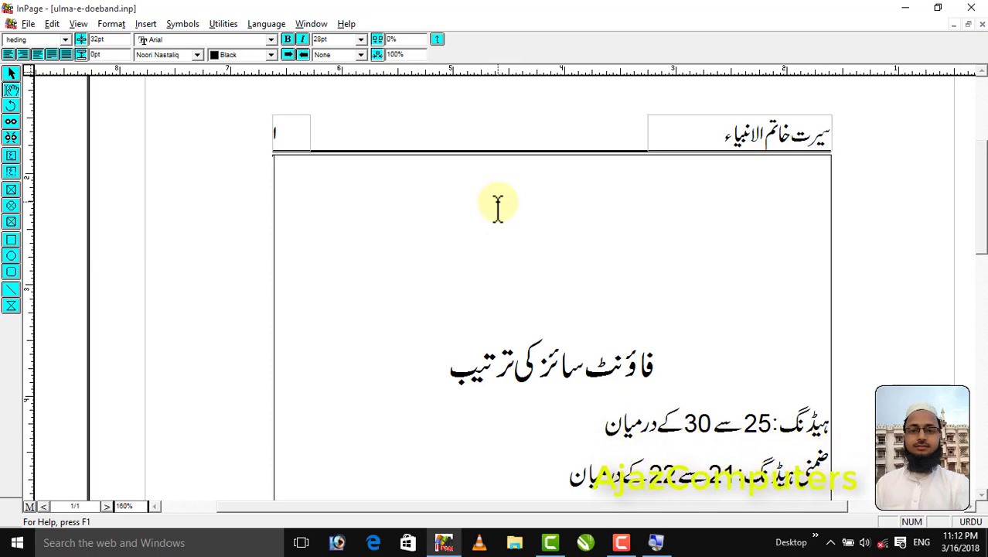
text(کے واقعات)
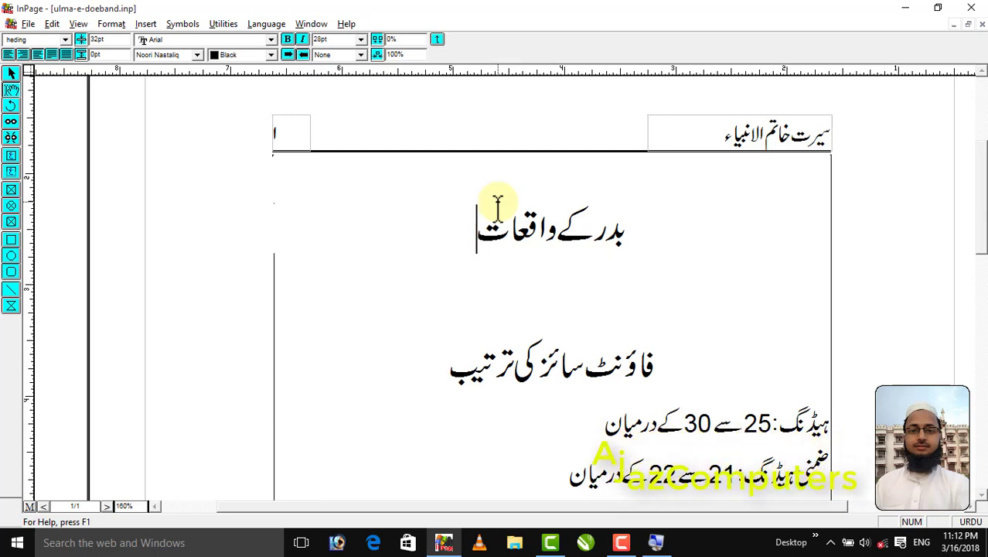
key(Return)
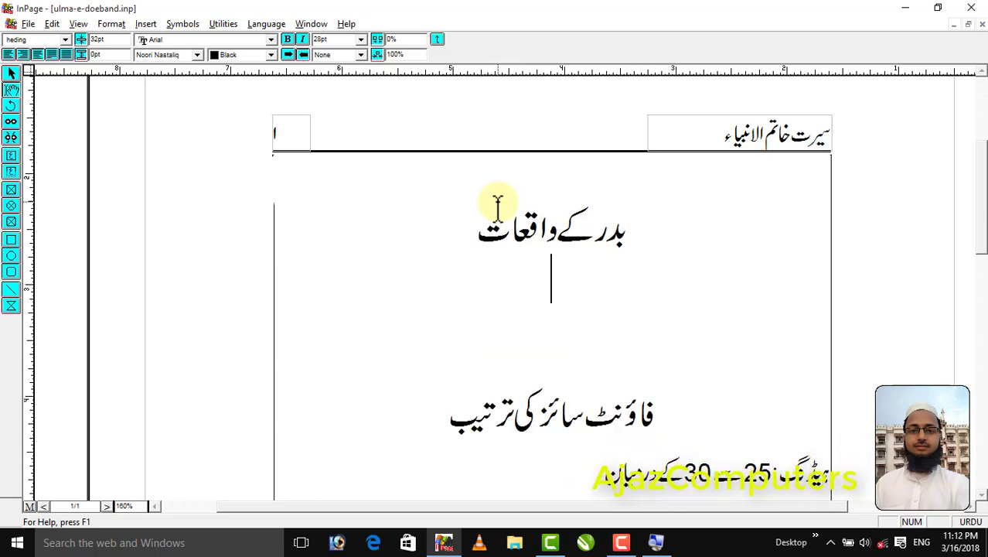
Create a new style sheet named arbic with the key equivalent a
click(102, 25)
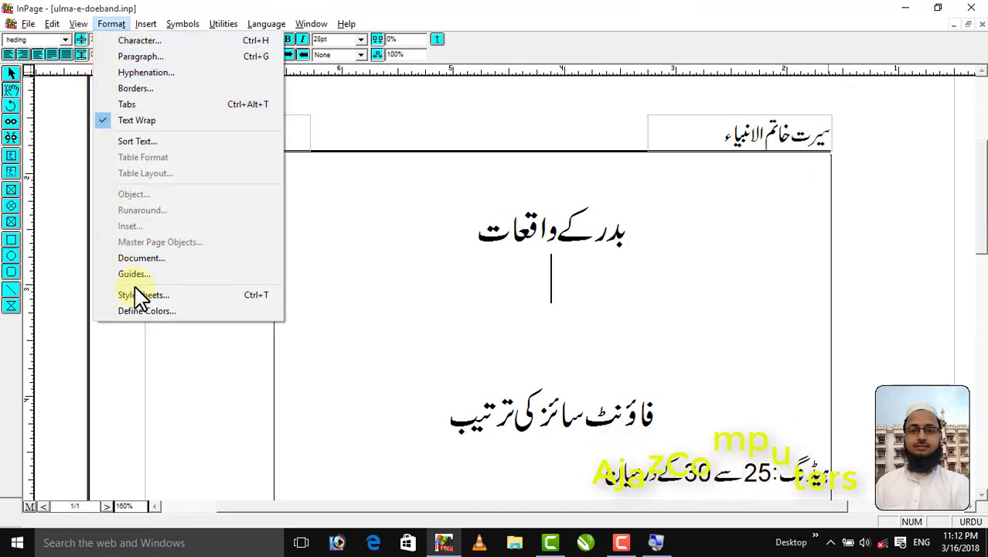
click(256, 302)
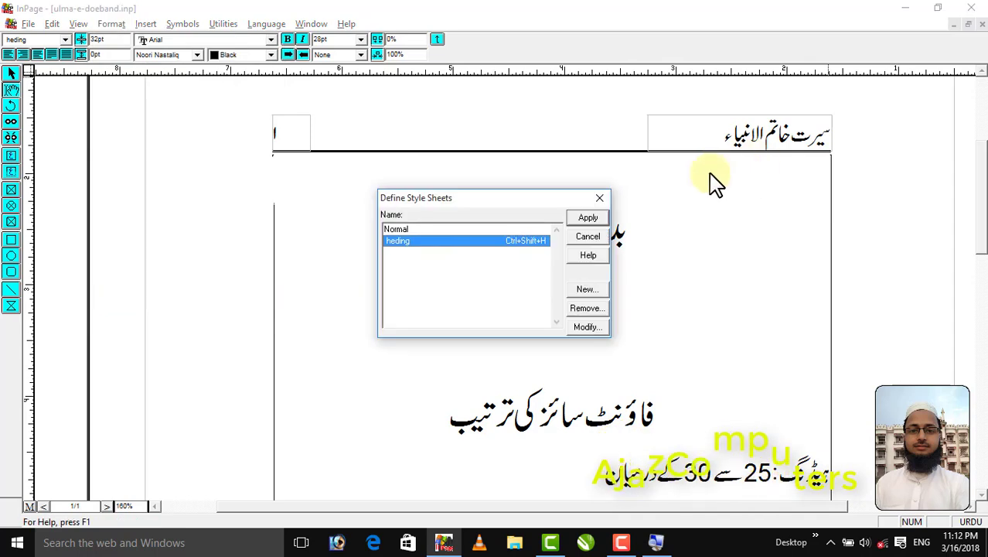
click(587, 291)
text(arbic)
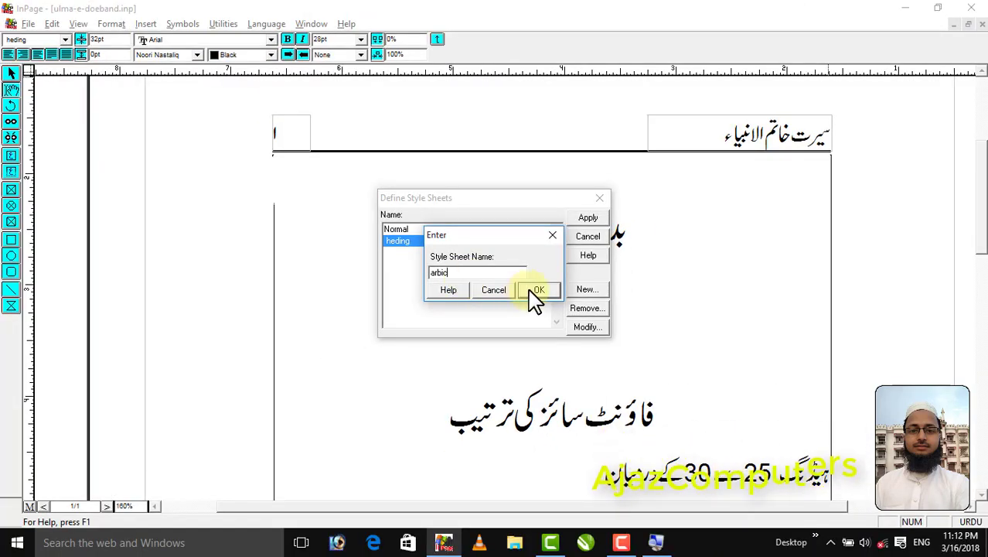
click(538, 291)
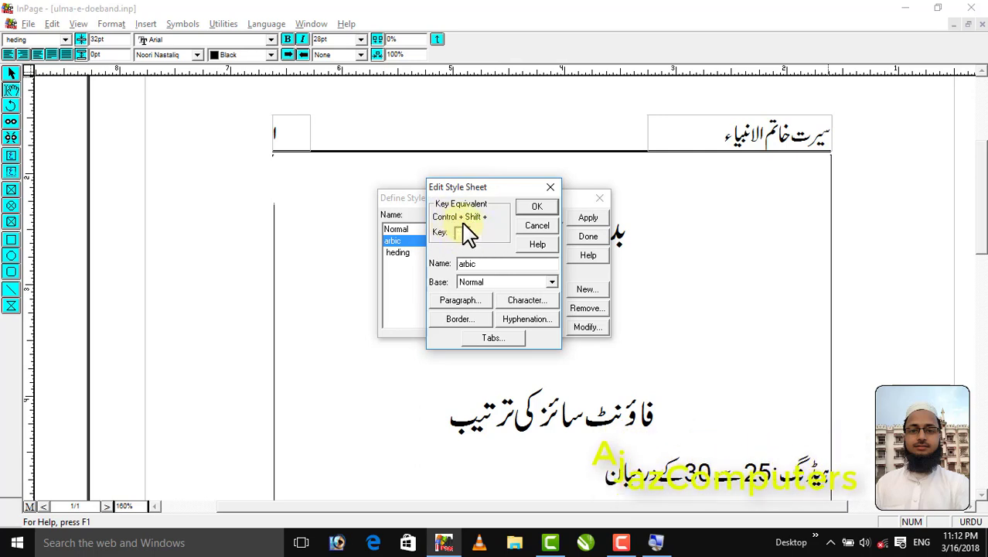
Set the arbic style's character size to 17 and its Urdu font to Trad Arabic Bold
click(522, 301)
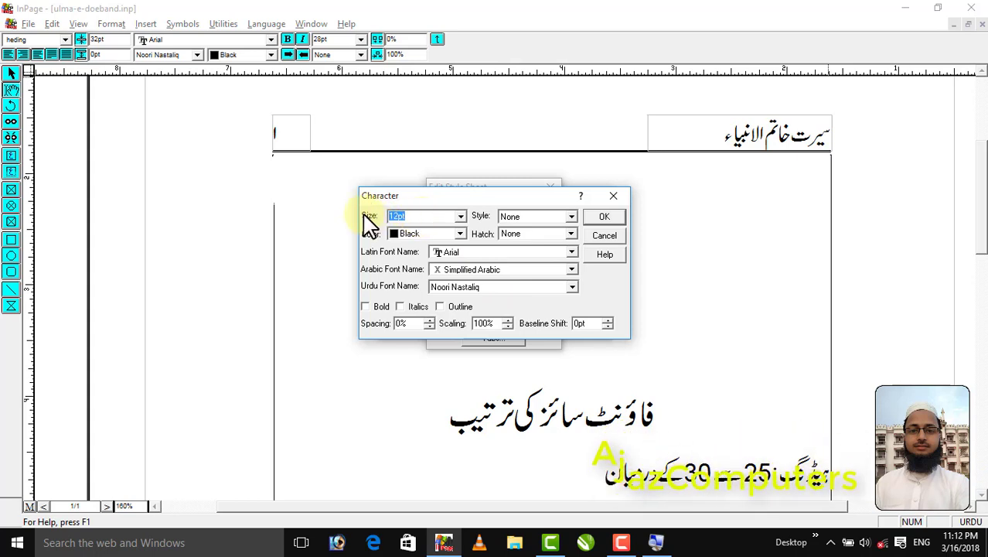
text(17)
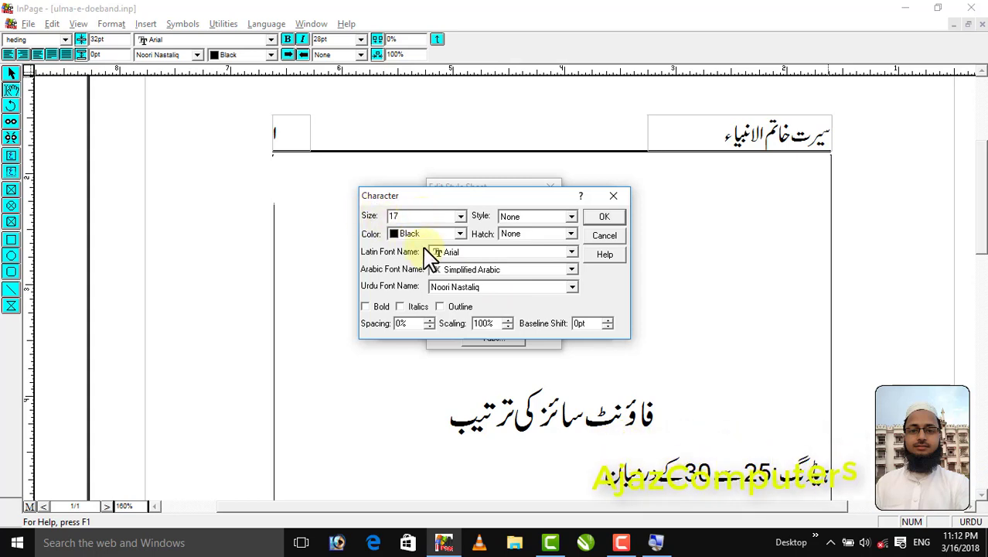
click(474, 291)
scroll(460, 331, down, 3)
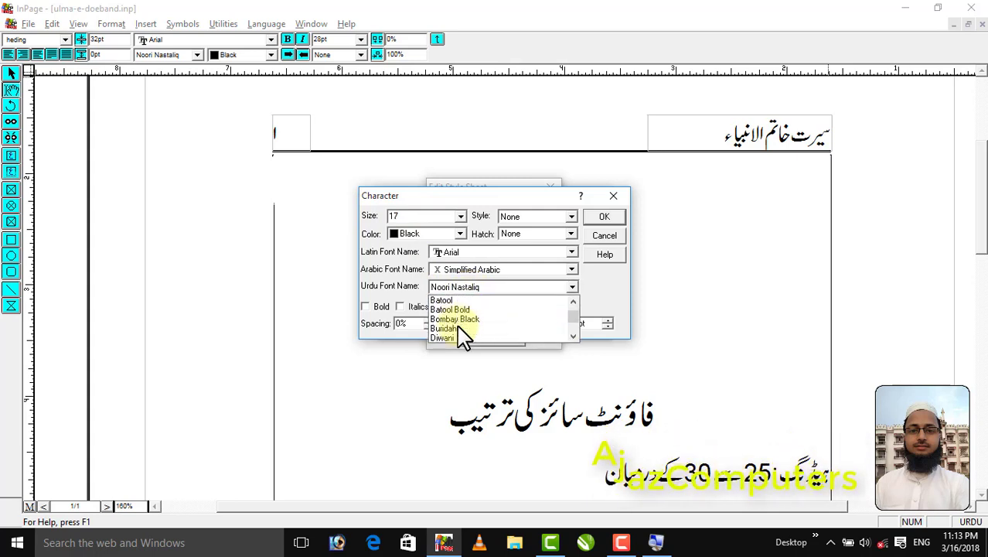
scroll(458, 331, down, 2)
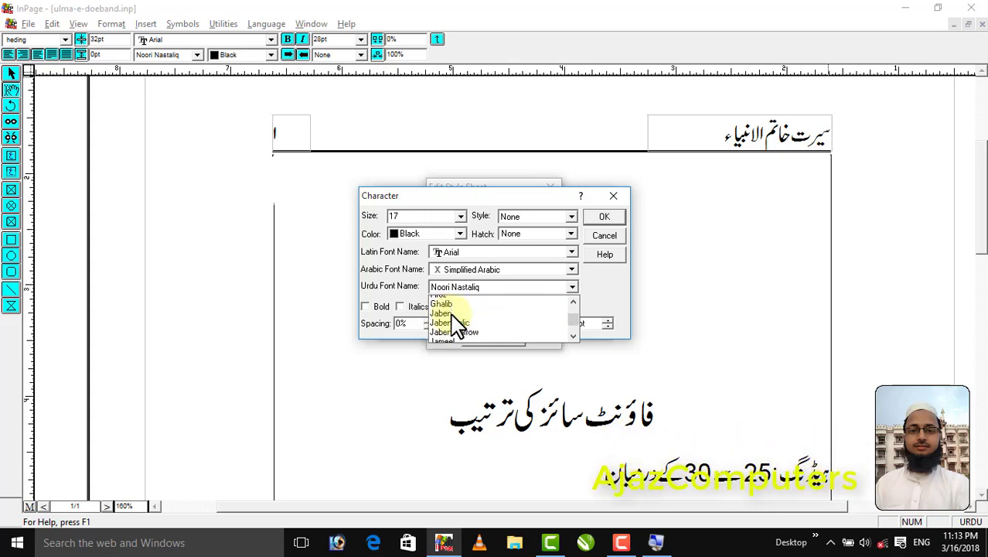
scroll(460, 331, down, 3)
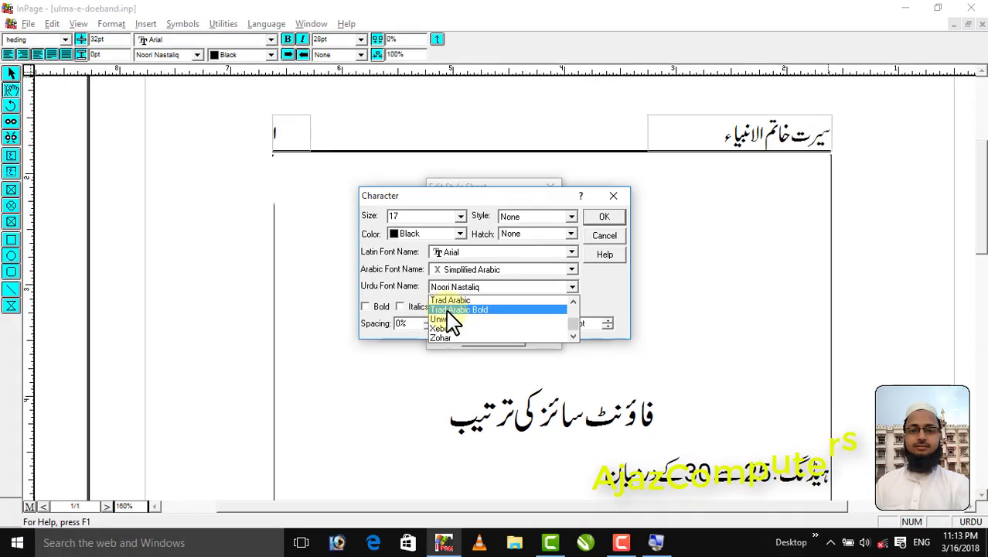
click(450, 312)
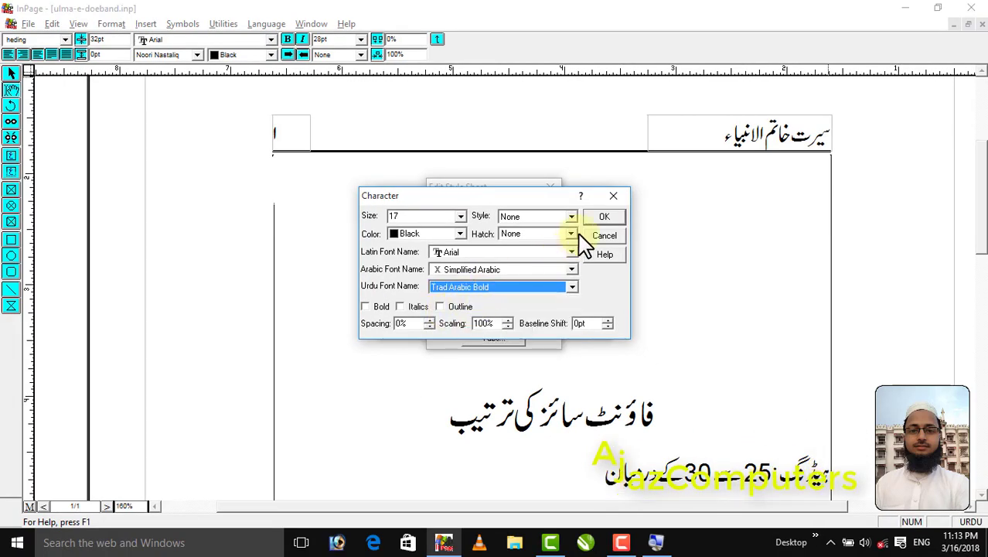
click(604, 218)
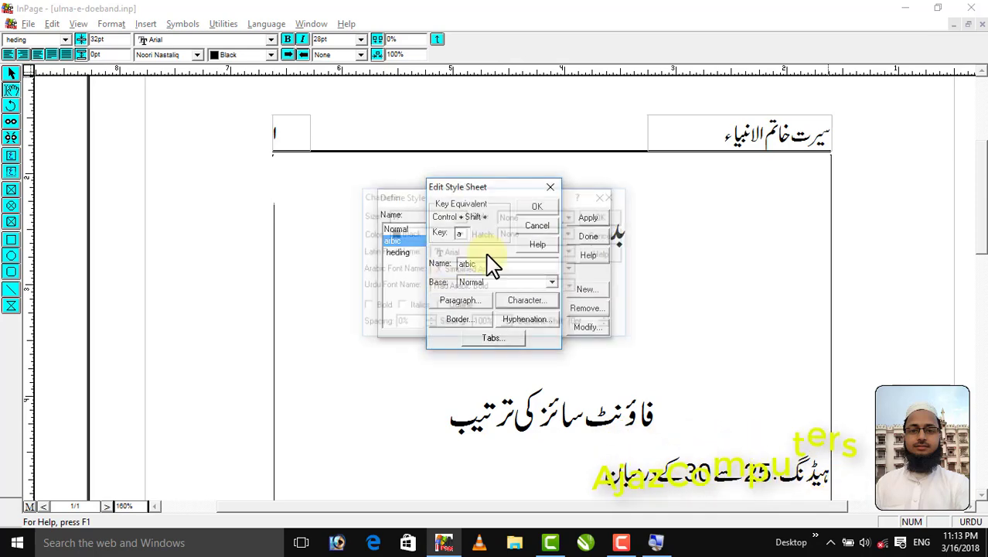
Give the arbic style Justified alignment, a first-line indent of .3 and a line height of 23, and save the style
click(458, 301)
click(445, 201)
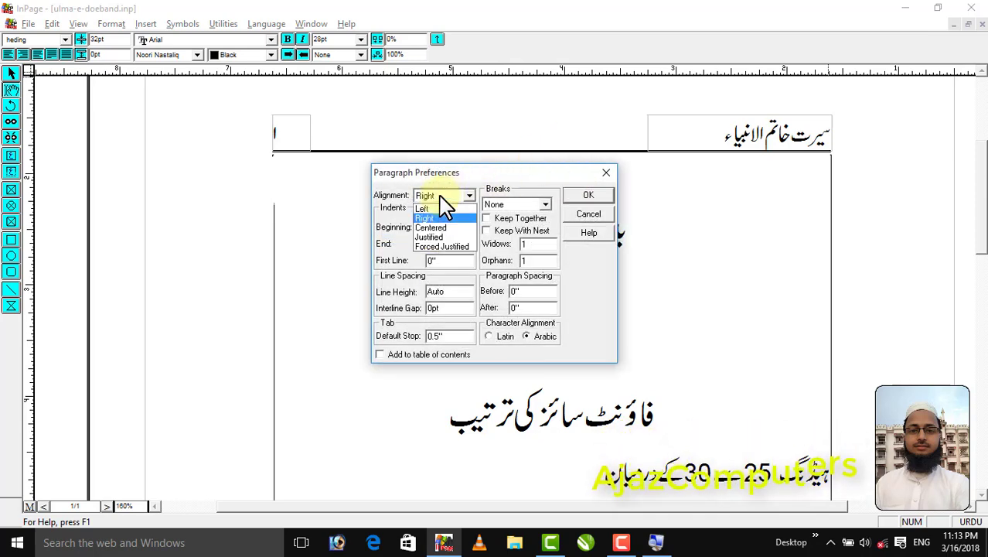
click(432, 237)
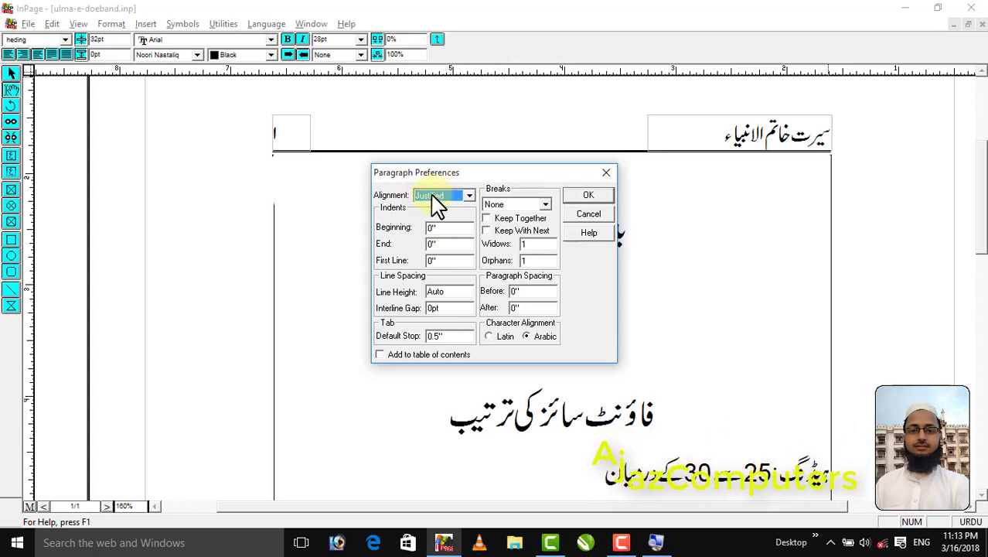
double_click(448, 261)
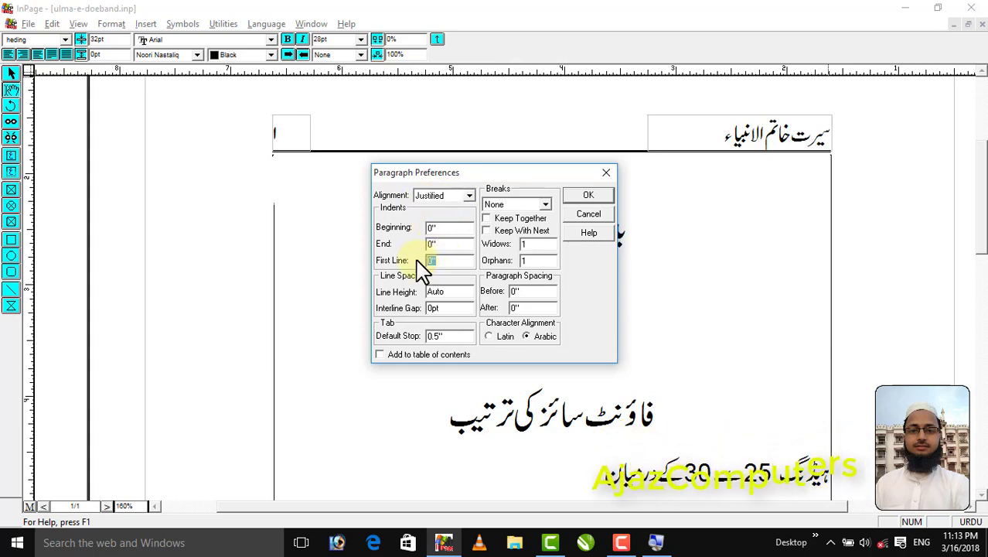
text(.3)
key(Tab)
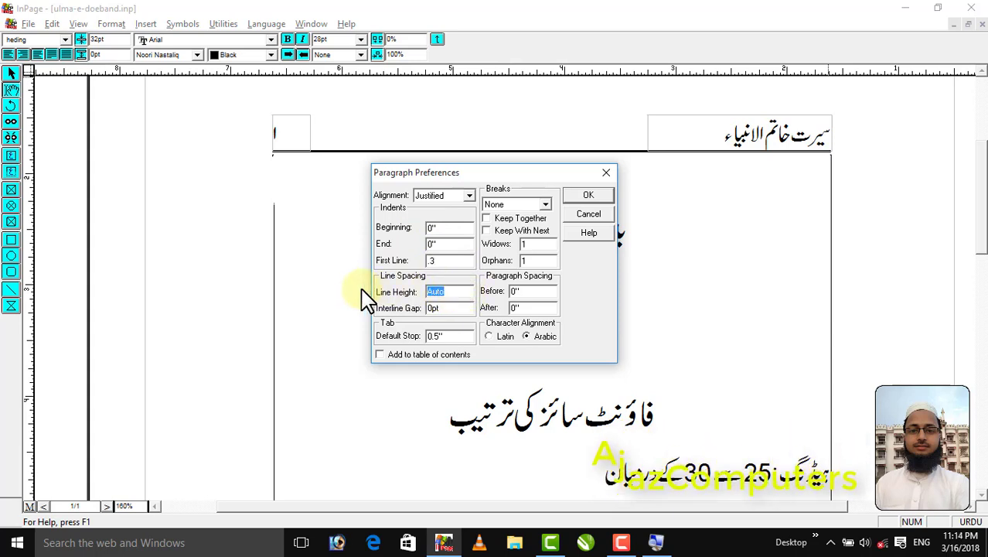
text(23)
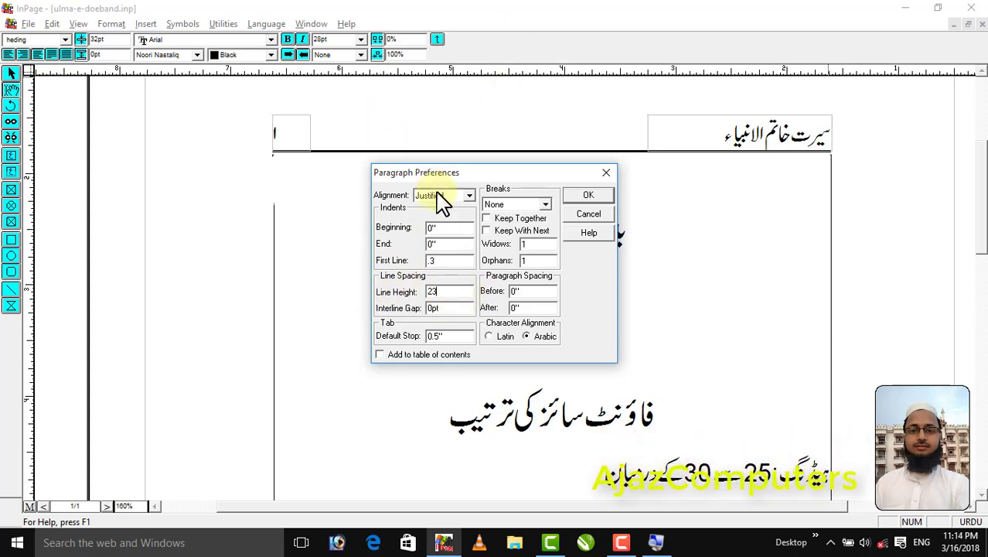
click(584, 198)
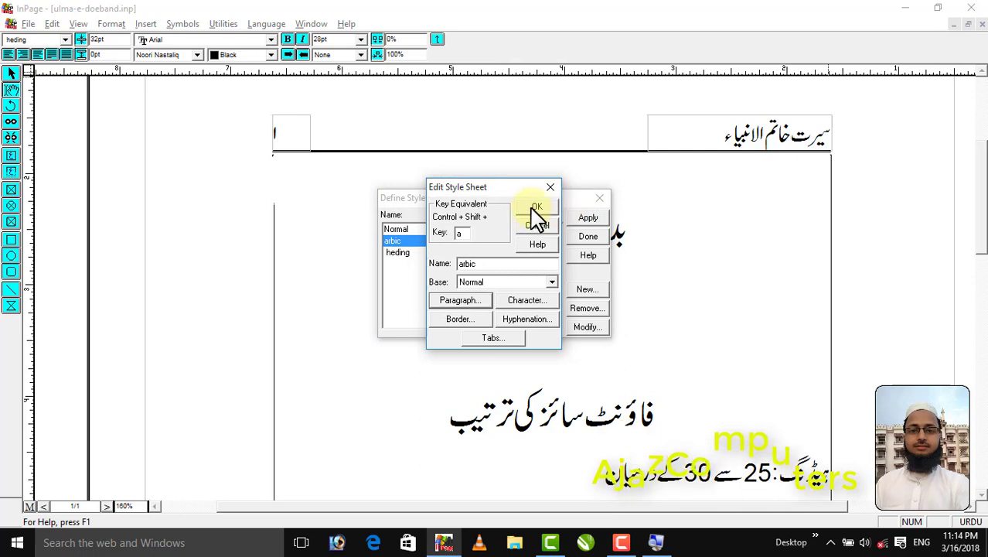
click(533, 203)
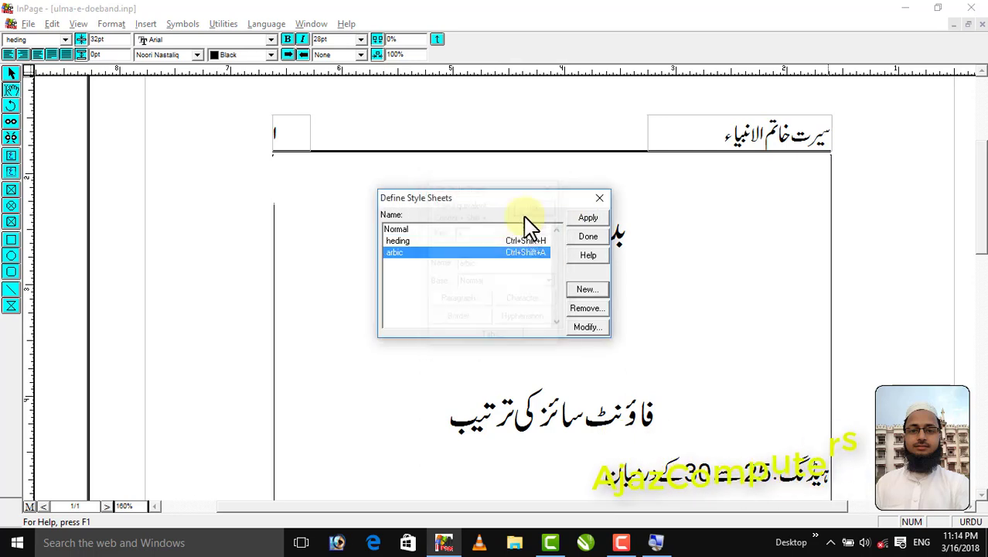
Finish defining styles and enter the line الحمد لله رب العالمین الرحمن الرحیم مالک یوم الدین below the heading in the arbic style
click(585, 237)
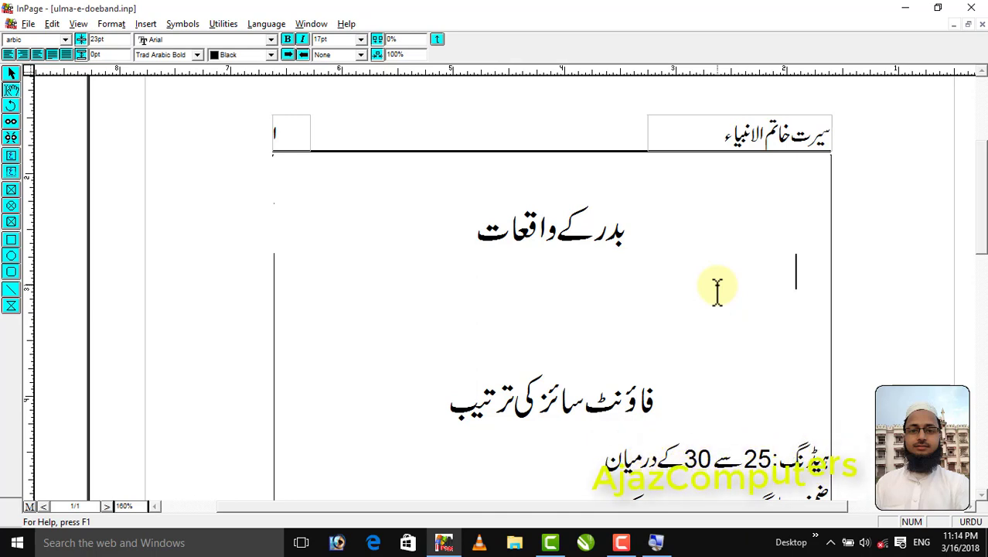
text(لله ر)
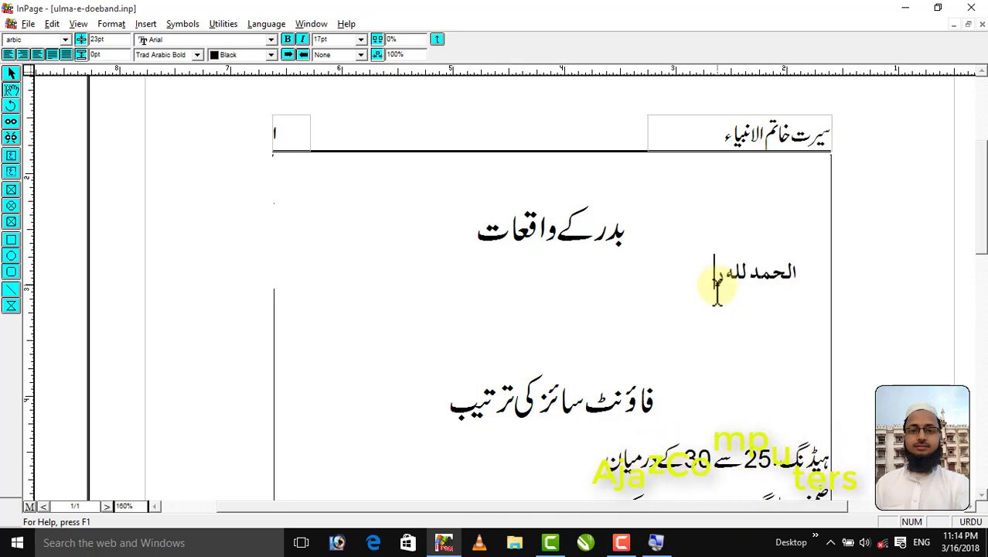
text(ب العالمین)
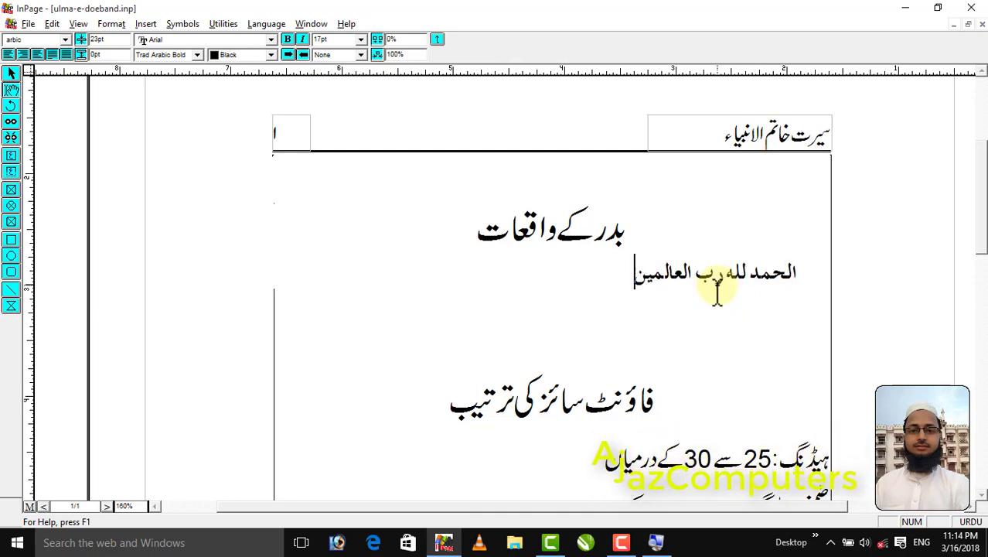
text( الرحمن الرحی)
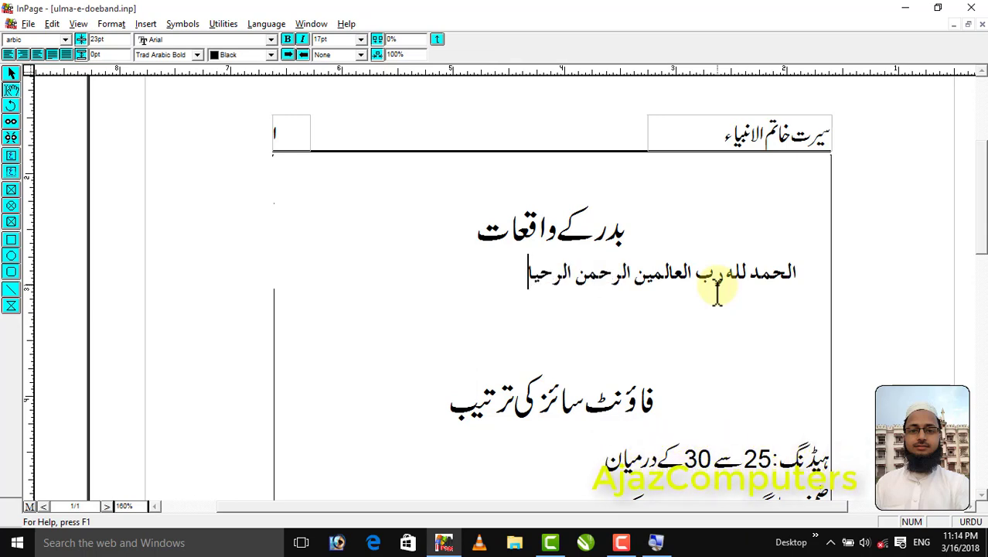
text(م مالک ی)
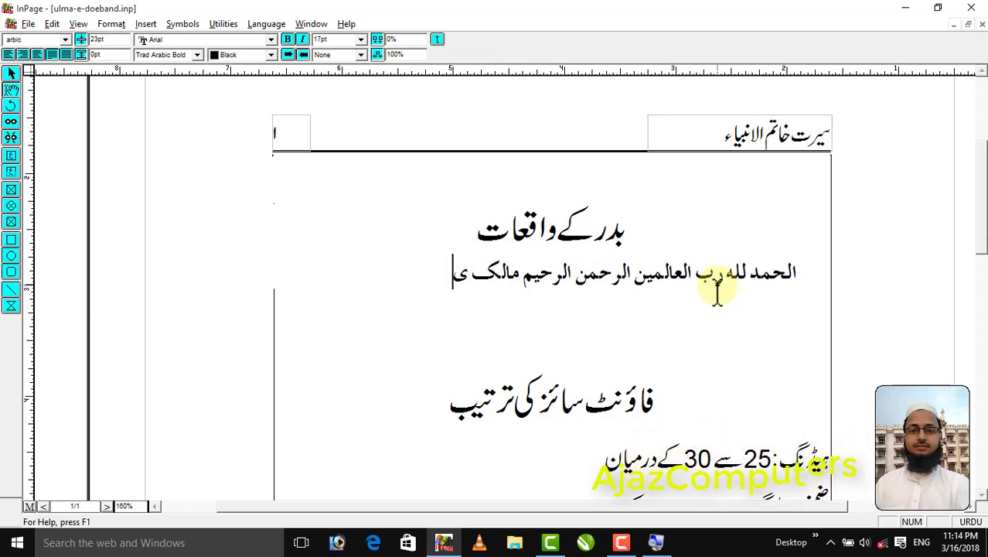
text(وم الدین)
Copy the Arabic line and paste it repeatedly to form a multi-line paragraph ending with a period
key(shift+Home)
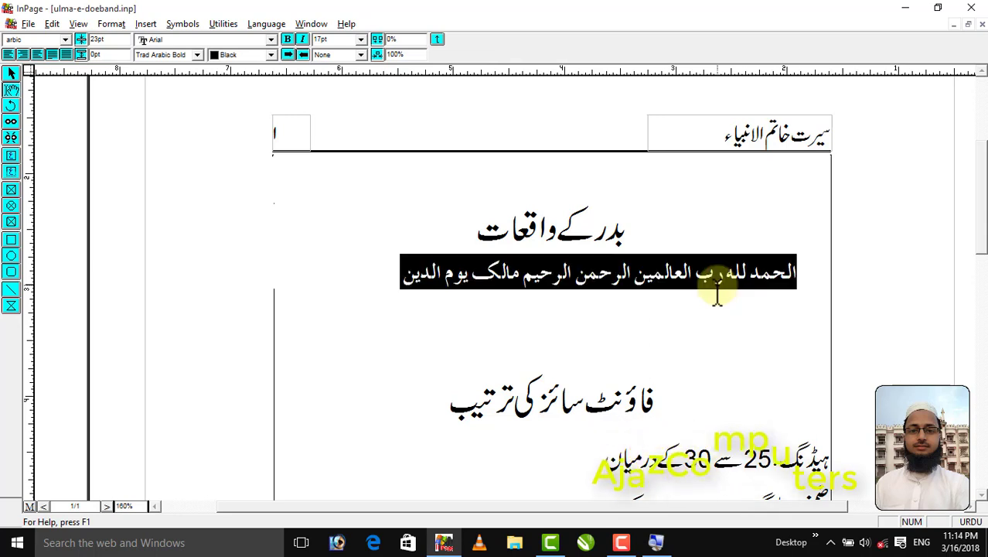
key(End)
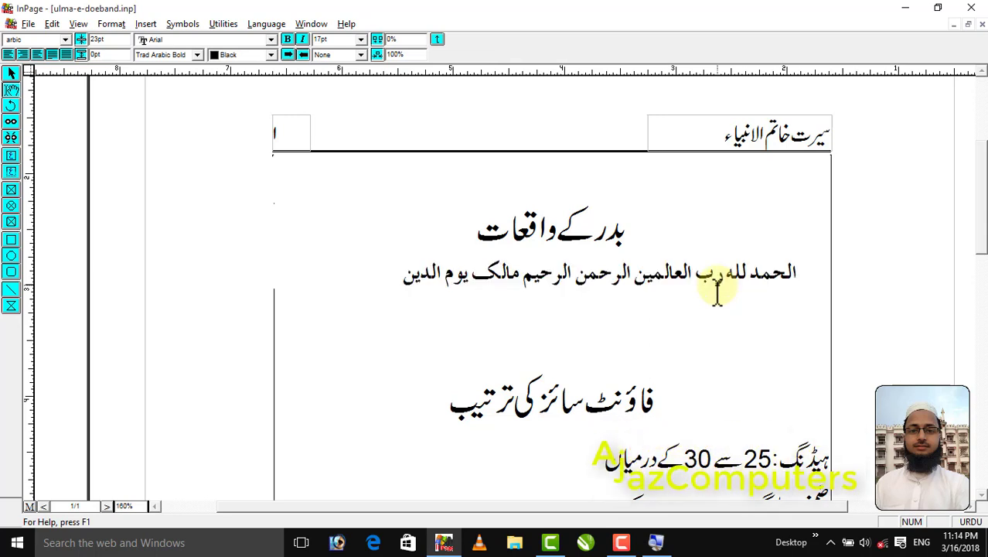
key(ctrl+v)
key(ctrl+v)
key(ctrl+v)
key(ctrl+v)
key(ctrl+v)
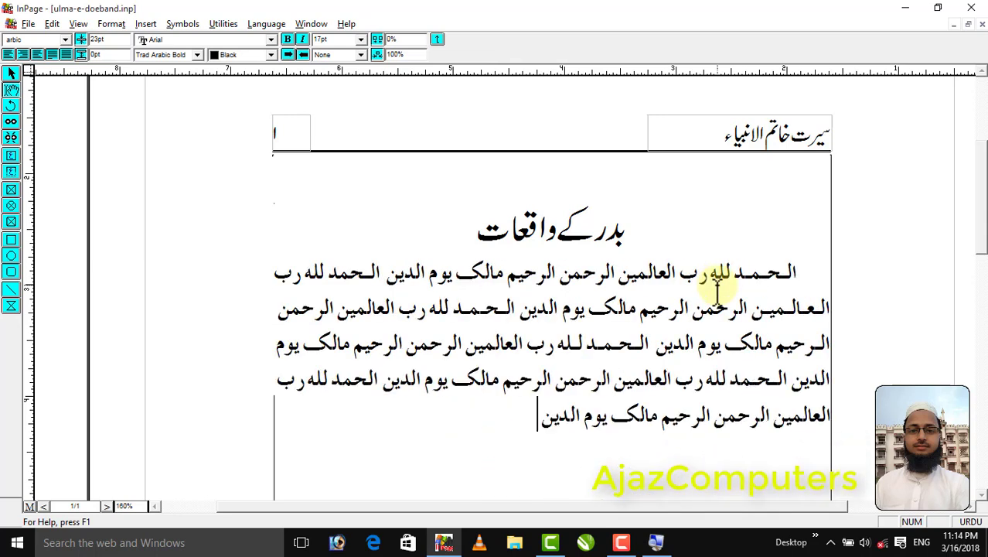
text(.)
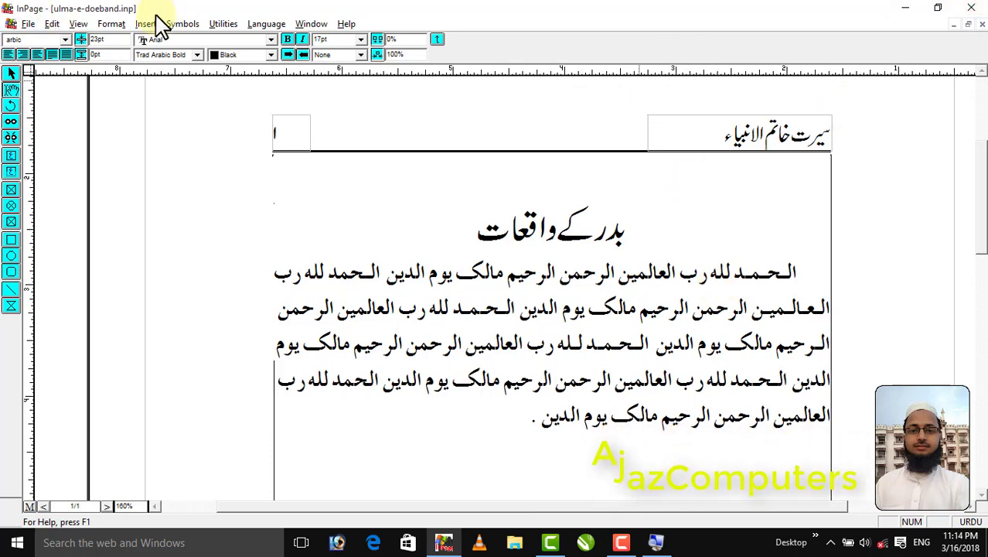
Create a new style sheet named urdu with the key equivalent u
click(111, 24)
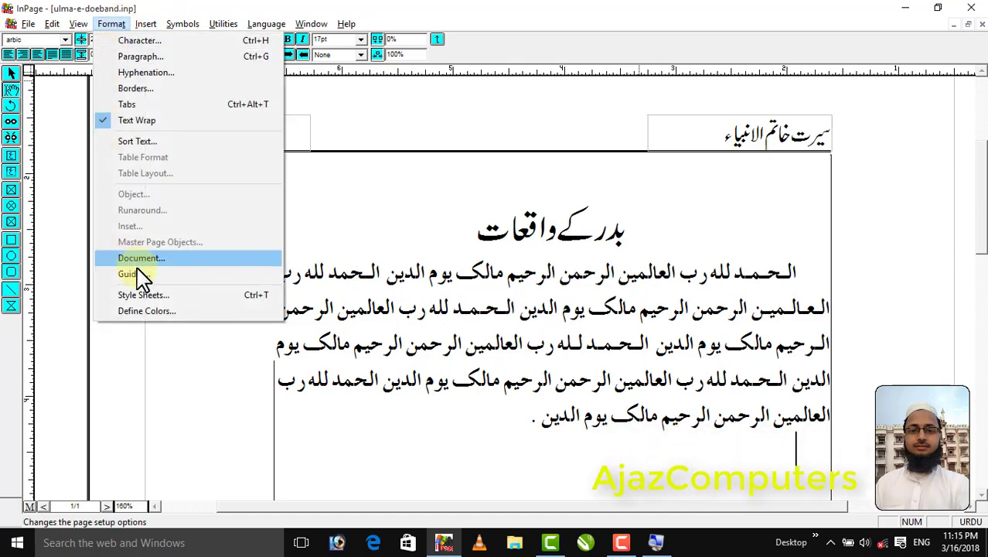
click(147, 295)
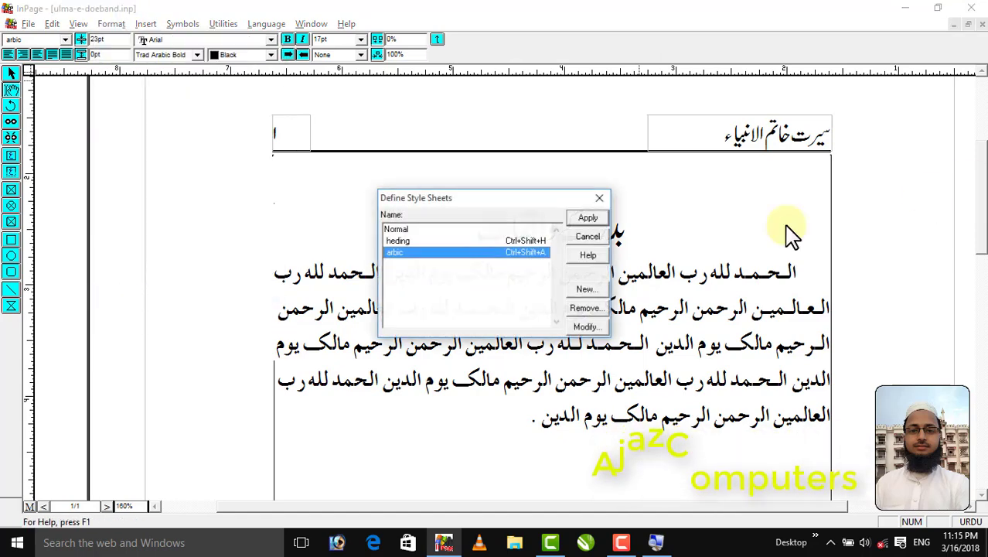
click(587, 291)
text(urdu)
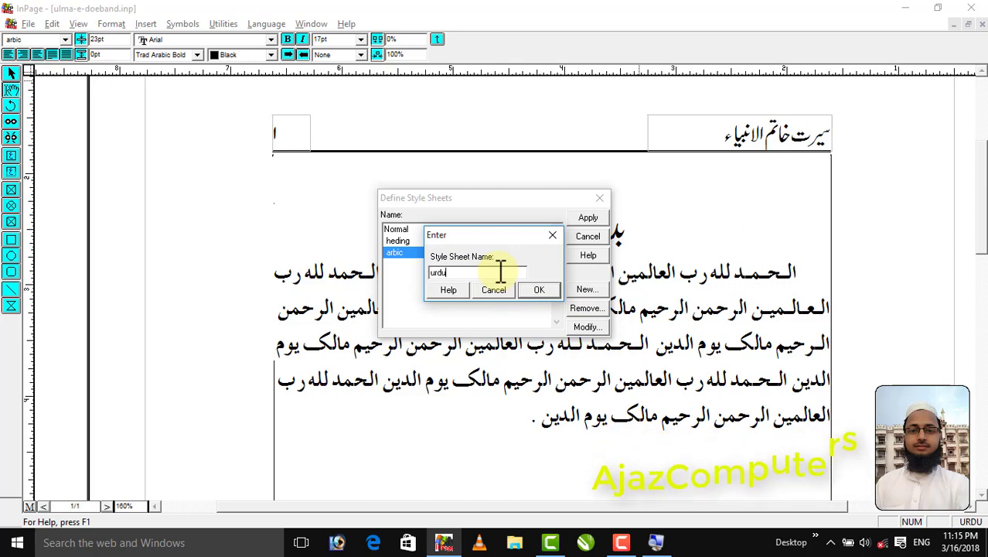
click(544, 295)
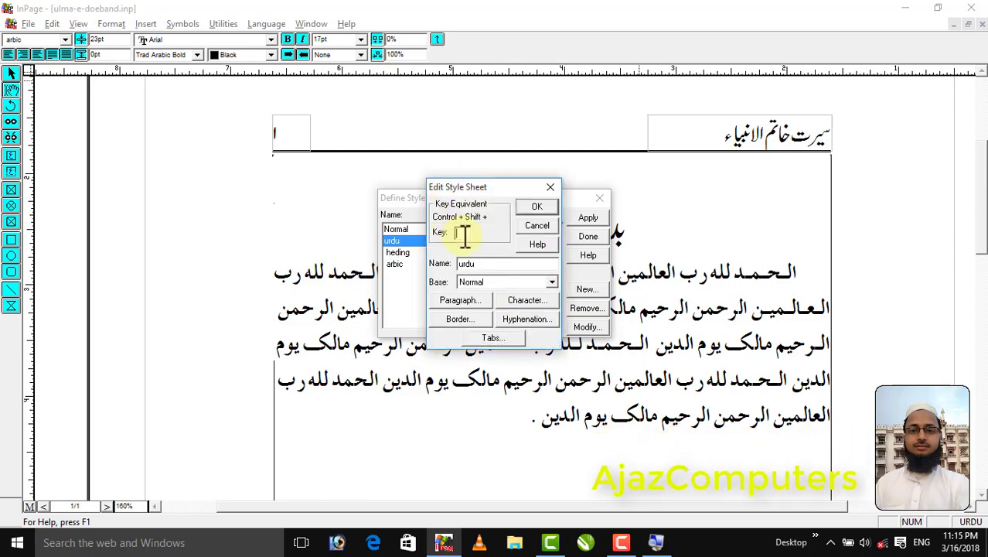
Set the urdu style's character size to 17
click(516, 301)
text(17)
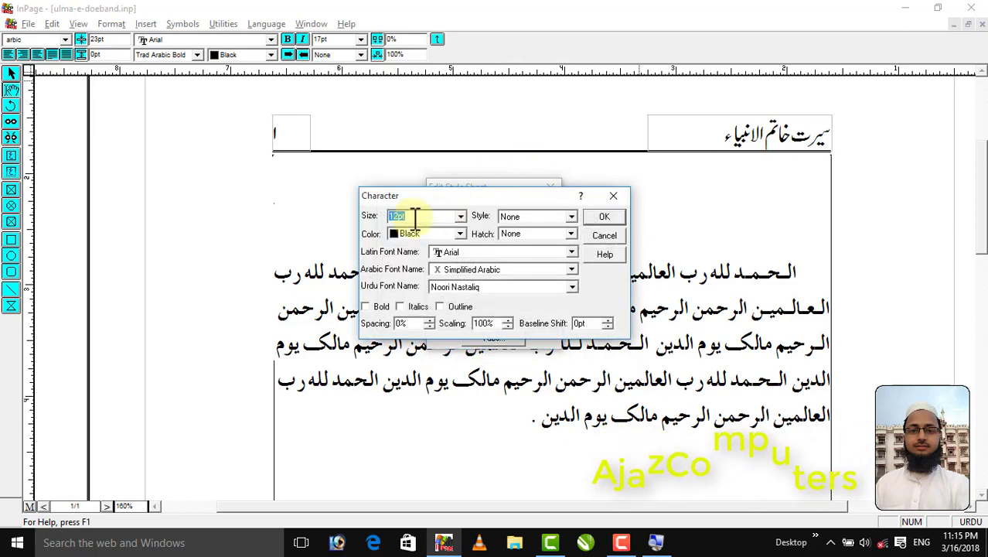
click(601, 221)
Give the urdu style Justified alignment, a first-line indent of .3 and a line height of 23, and save the style
click(456, 300)
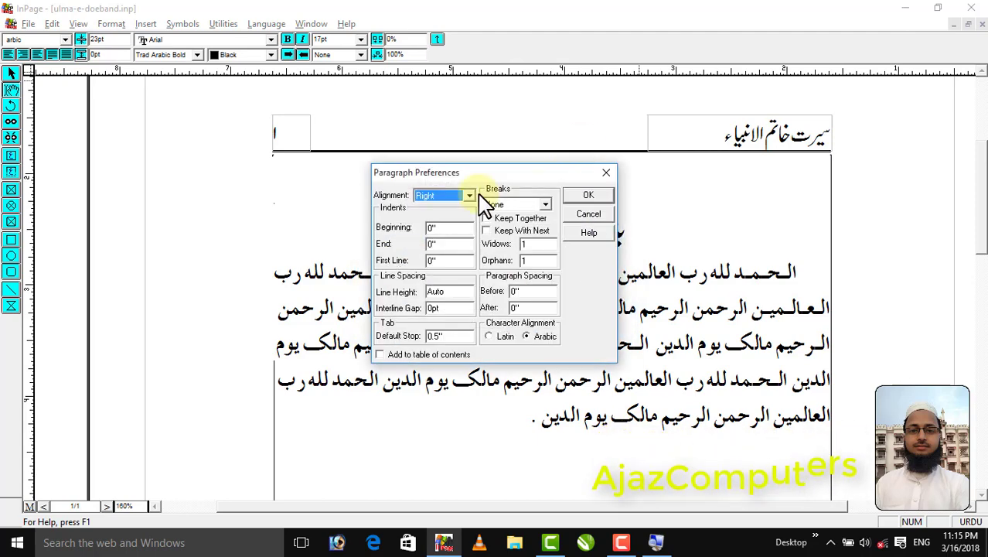
click(468, 195)
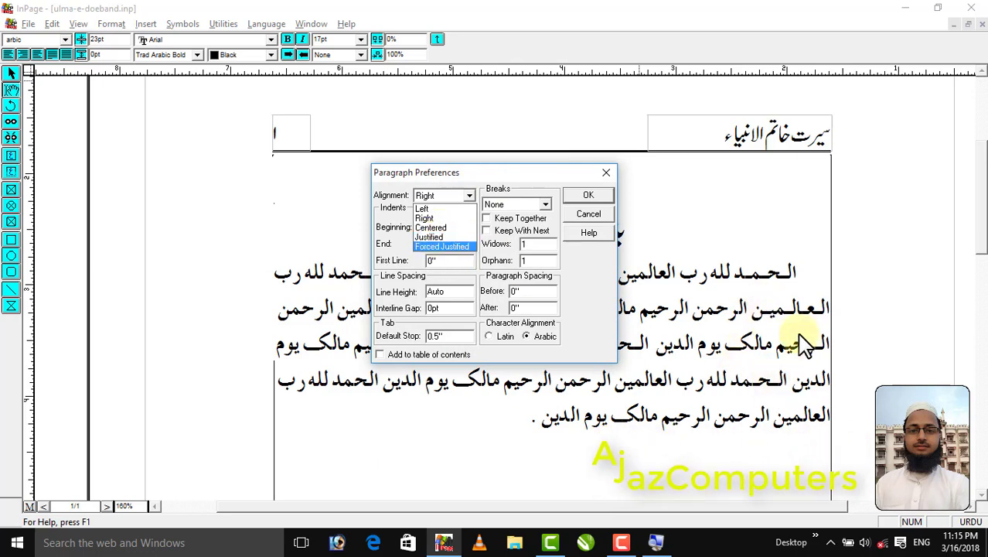
click(438, 236)
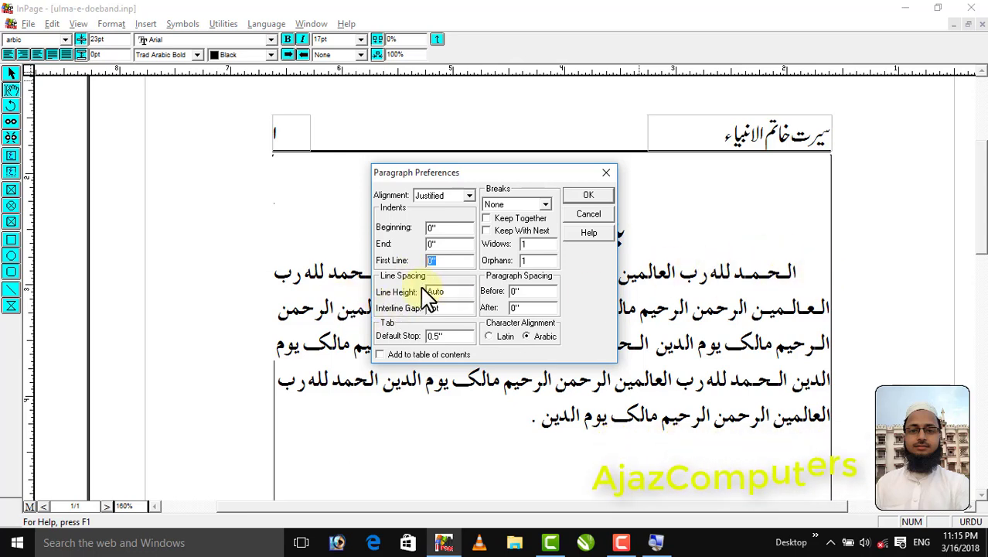
double_click(442, 293)
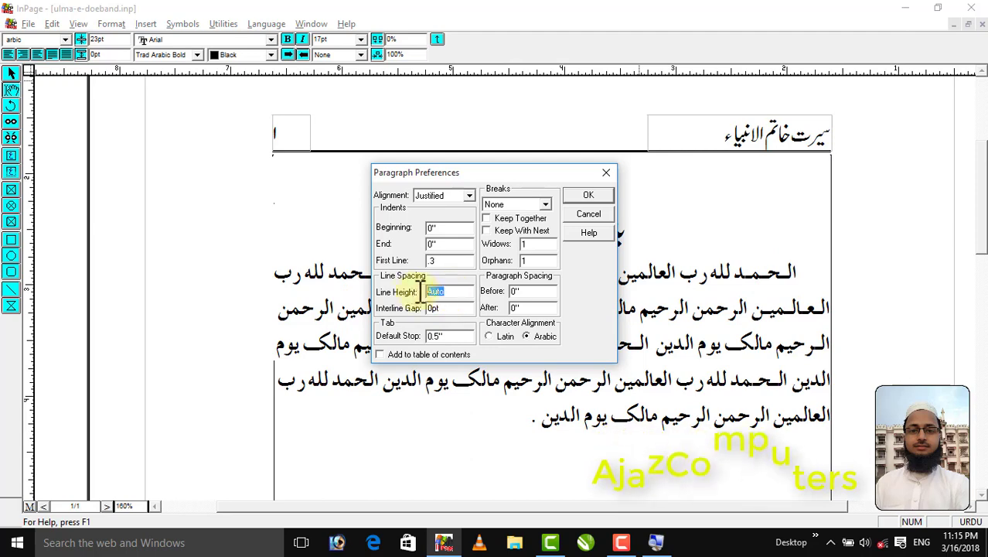
text(23)
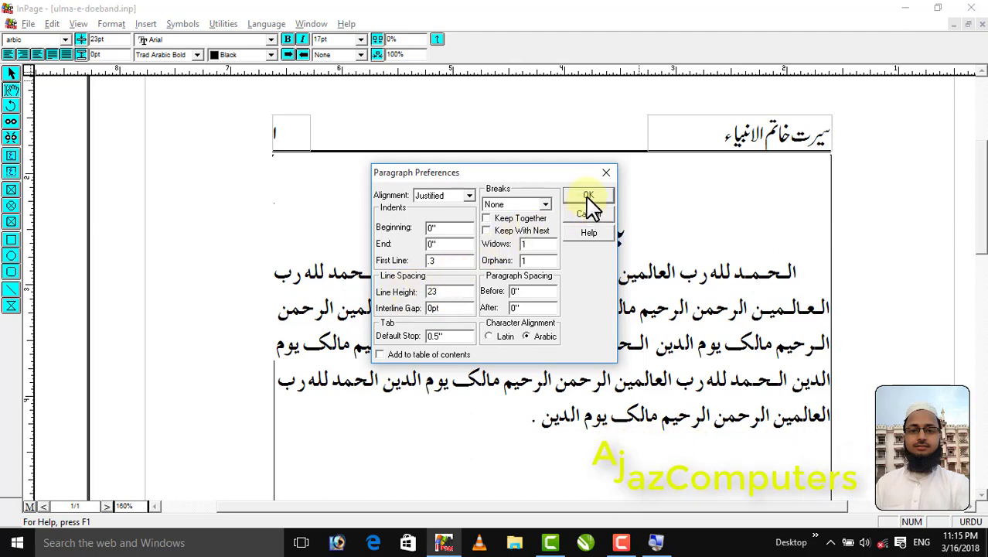
click(588, 203)
click(537, 210)
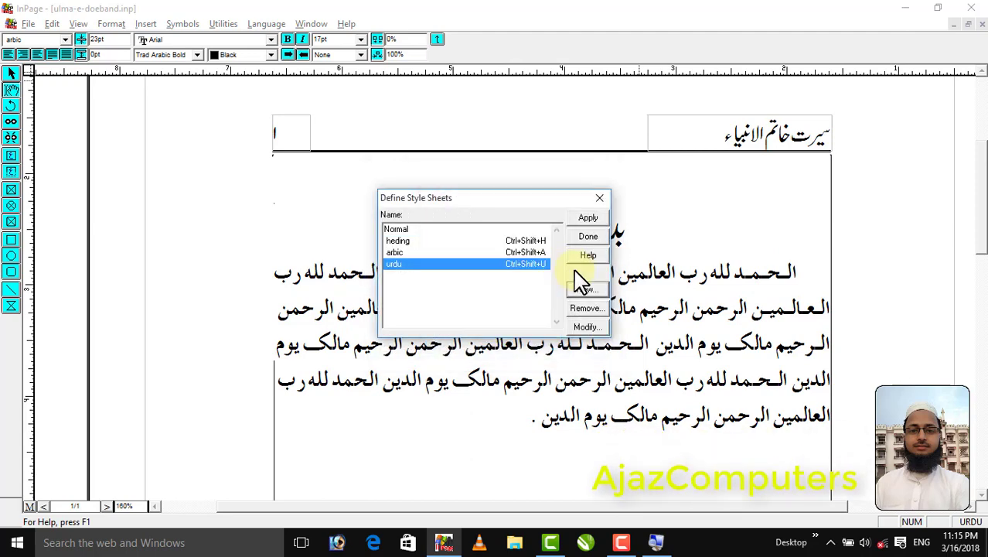
click(587, 236)
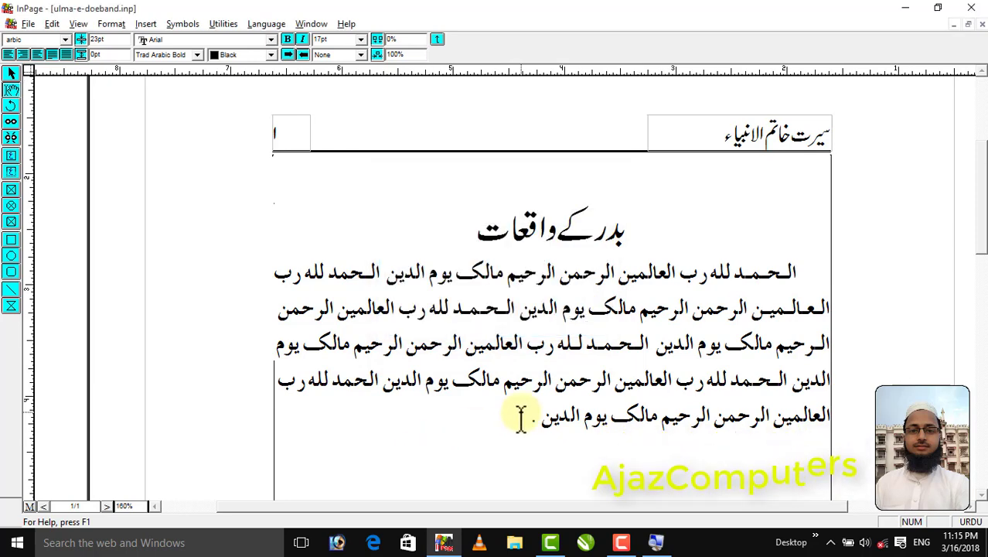
Enter تمام تعریفیں اس اللہ کے لئے ہے جو تمام جہانوں کا رب ہے on a new line in the urdu style
key(Return)
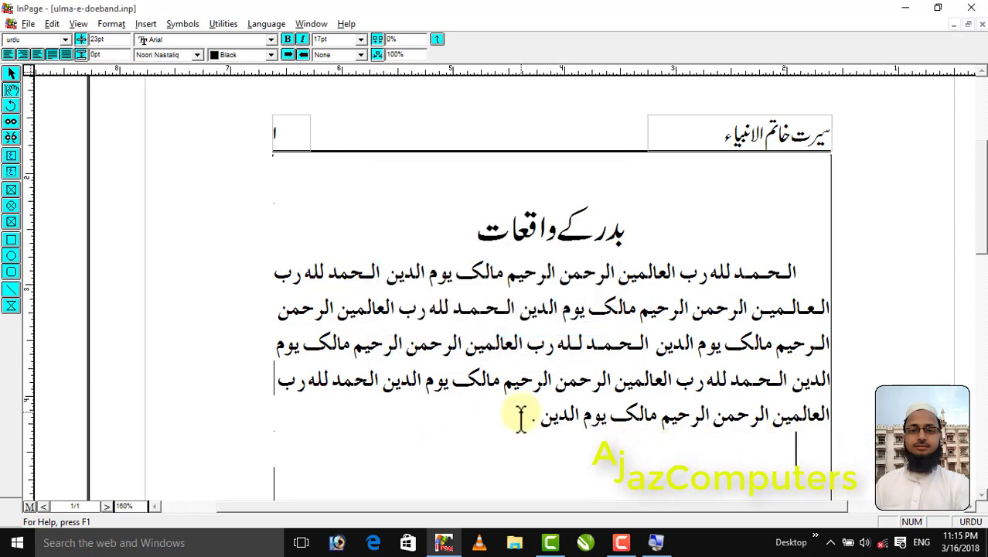
text(تمام تعریفیں)
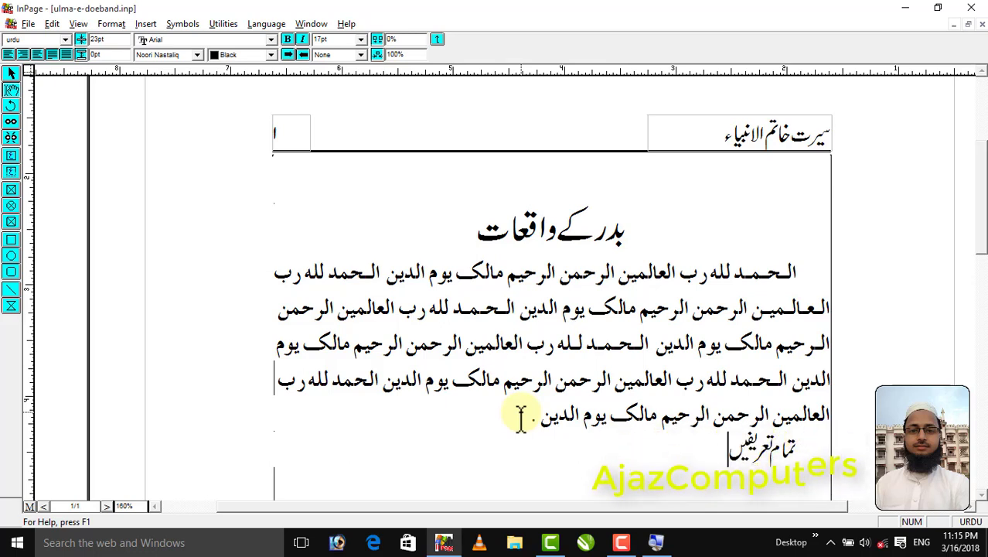
text( اللہ)
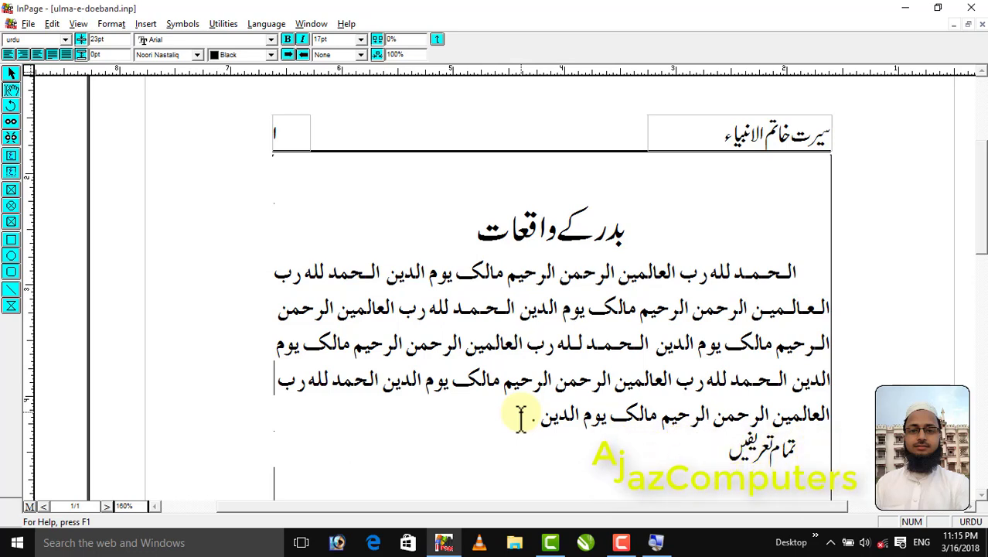
text( اس اللہ کے لئے ہے جو)
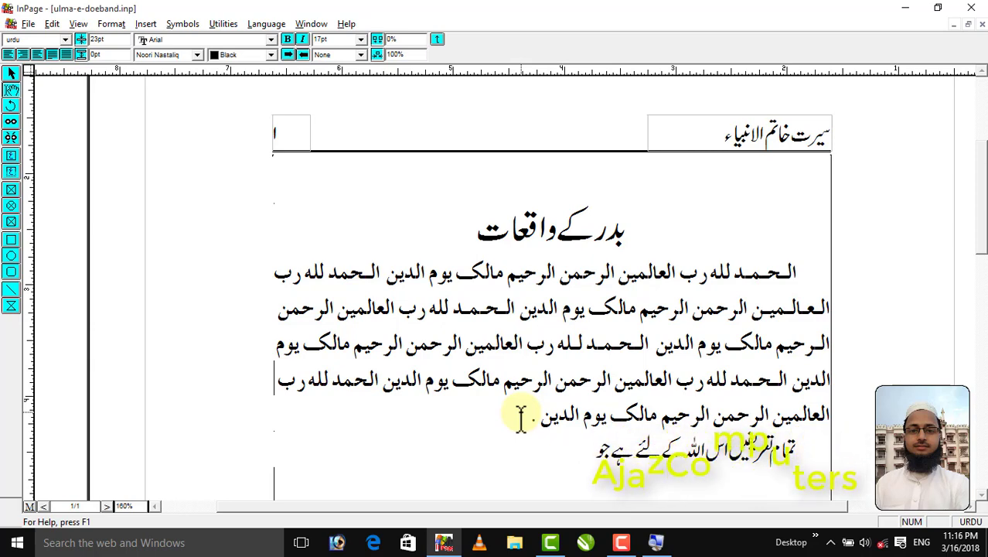
text( تمام جہا)
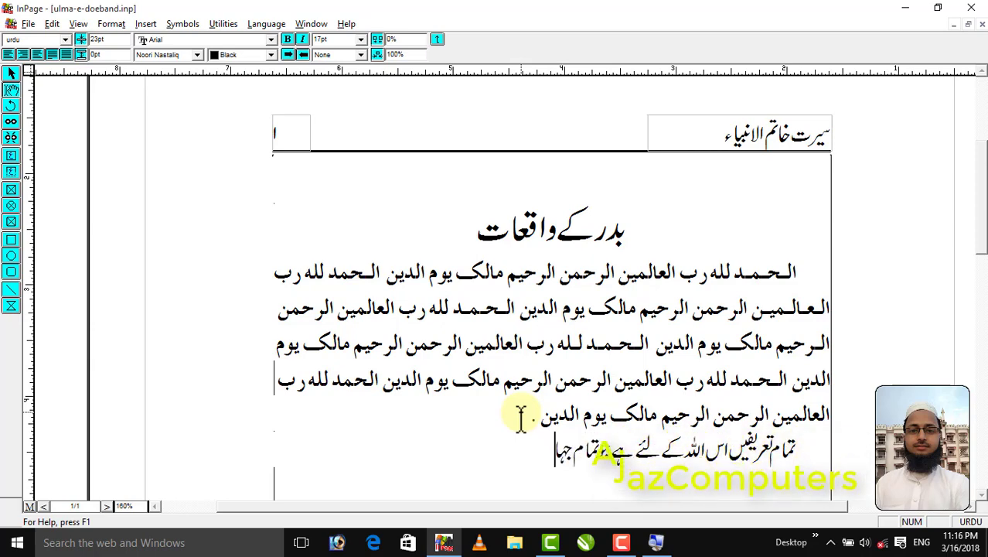
text(نوں کا رب ہے)
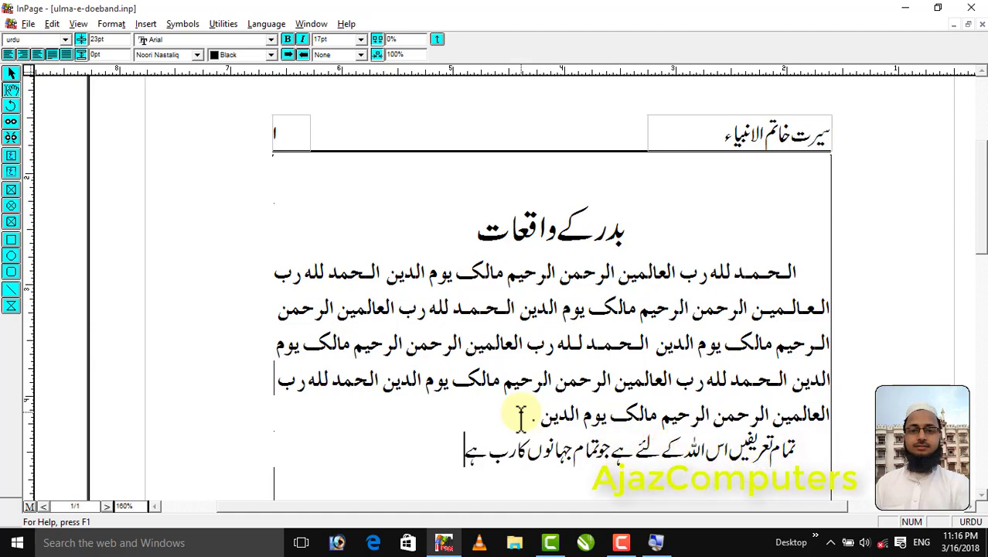
Copy the Urdu sentence and paste it repeatedly to form a multi-line paragraph ending with ۔
key(shift+Home)
key(End)
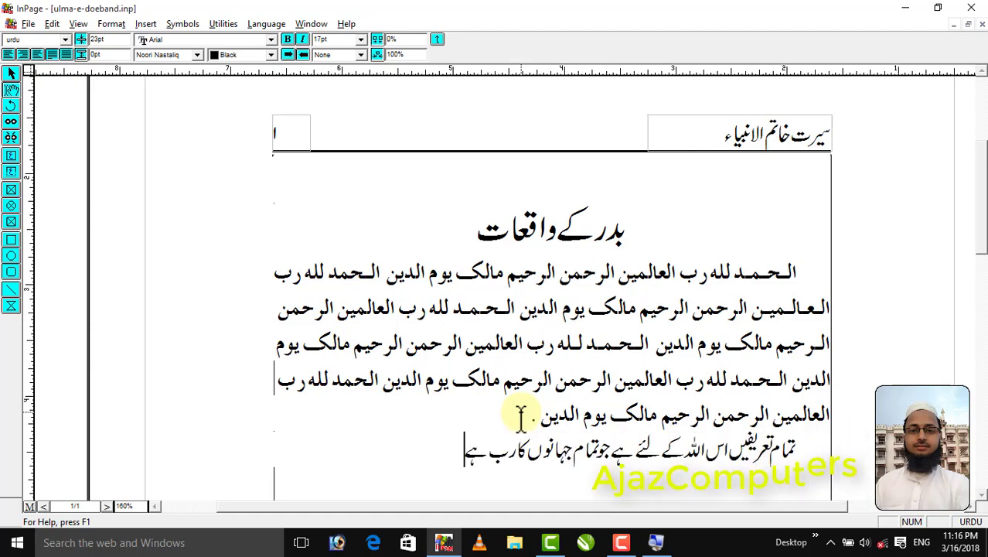
key(ctrl+v)
key(ctrl+v)
text(تمام تعریفیں اس اللہ کے لئے ہے جوتمام جہانوں کا رب ہے)
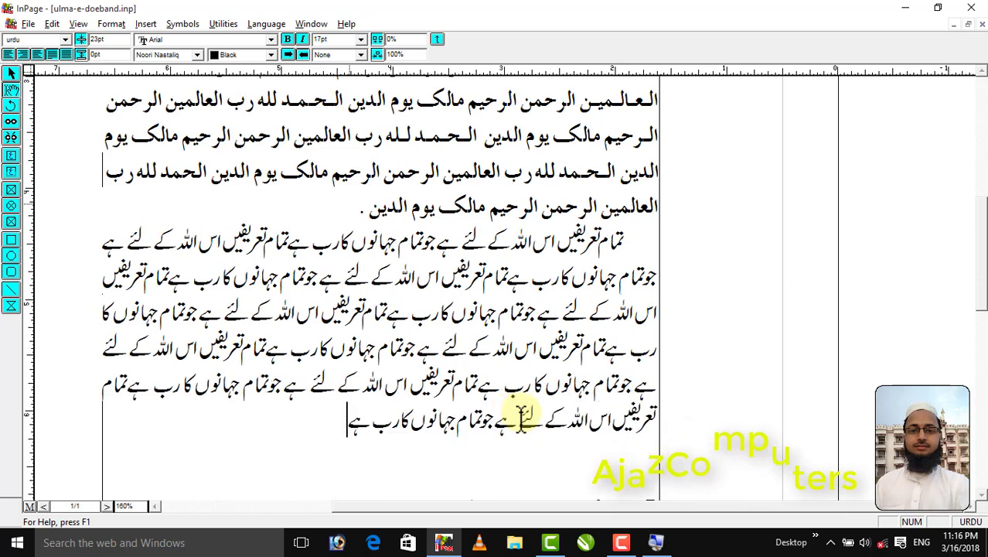
text(۔)
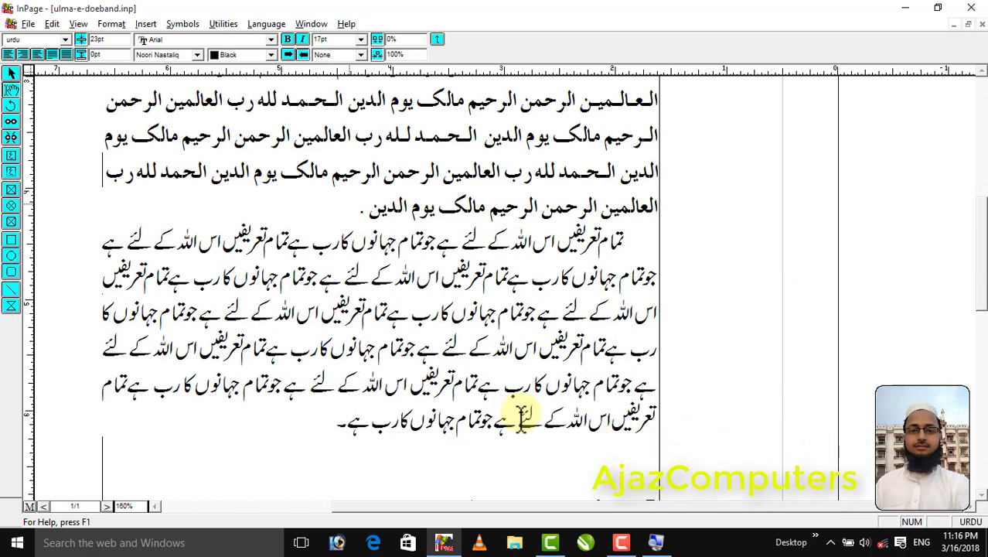
Start a new paragraph in the arbic style below the Urdu text and enter الحمد لله رب العالمین
key(Return)
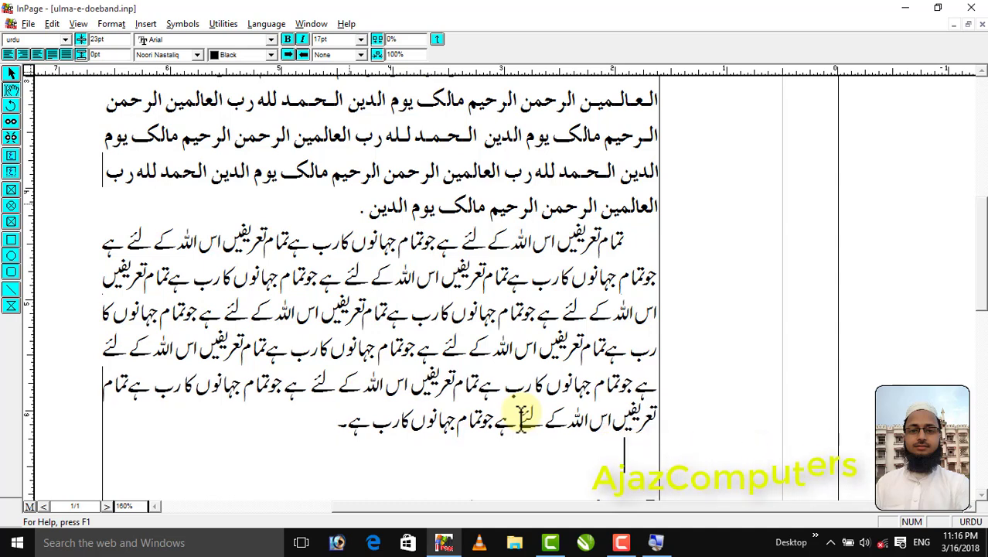
key(F2)
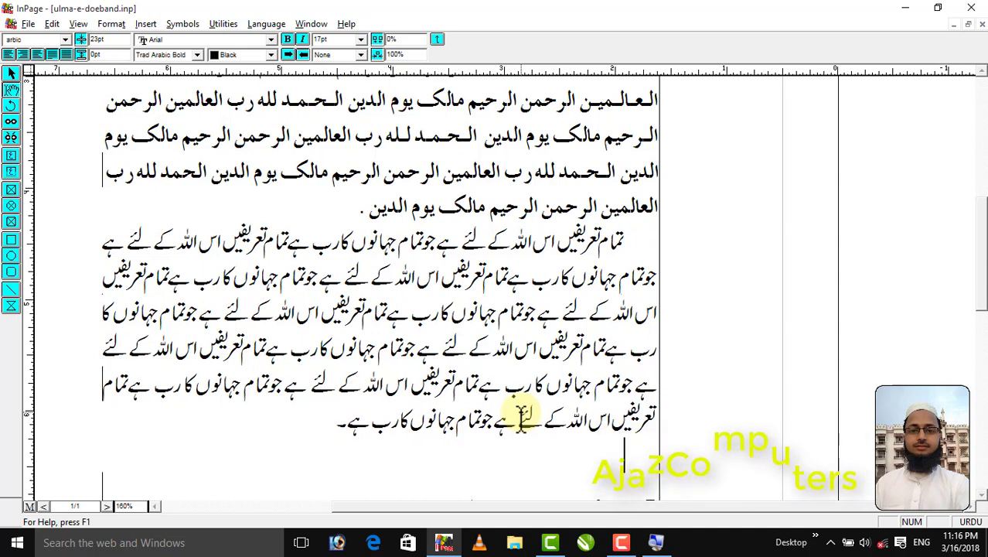
text(الح)
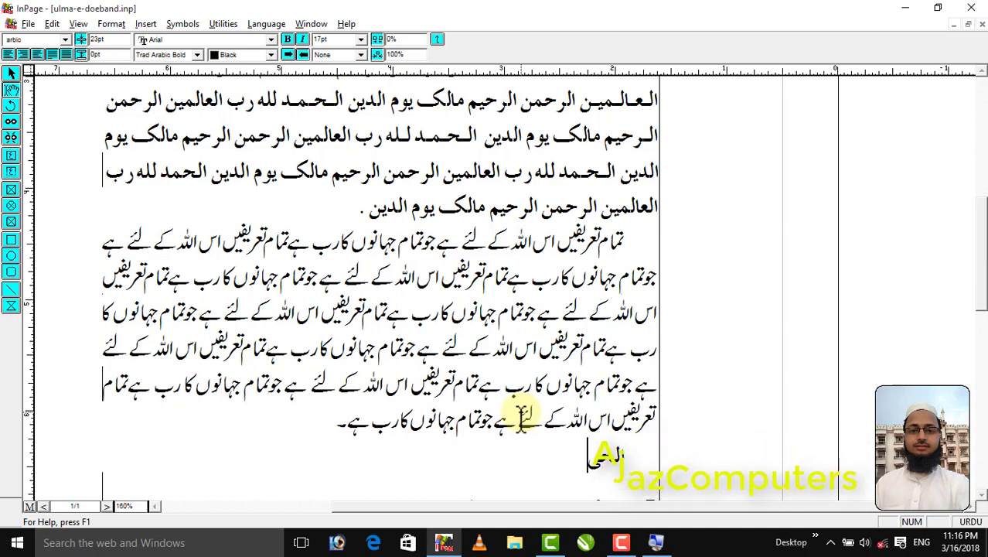
text(مد لله رب العالمین)
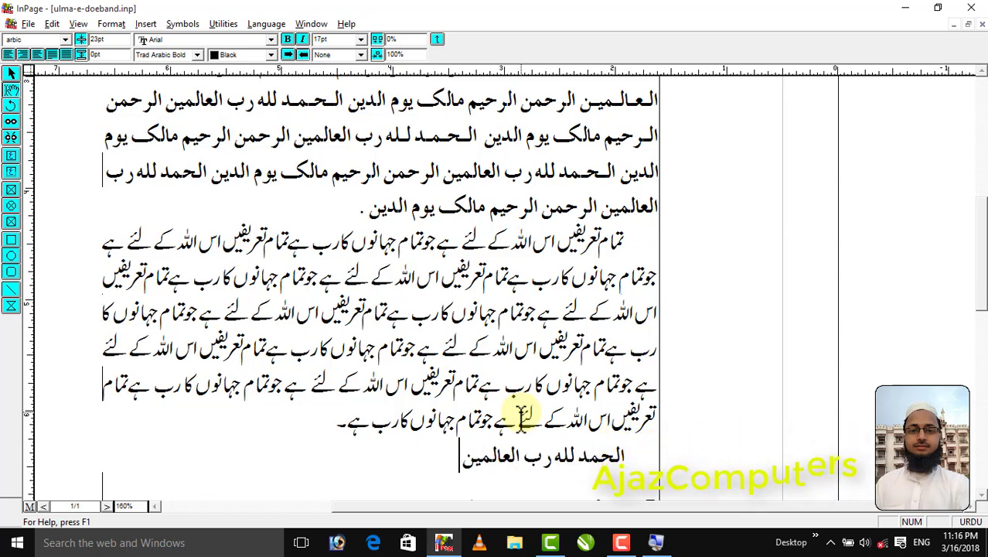
Copy الحمد لله رب العالمین and paste it repeatedly into a three-line Arabic paragraph, then start a new line below it
key(shift+Home)
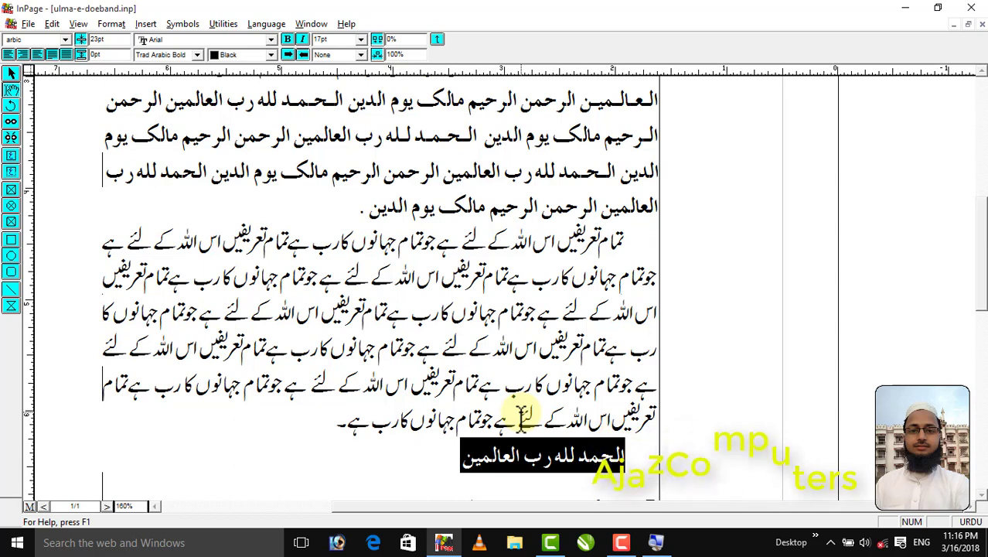
key(End)
key(ctrl+v)
key(ctrl+v)
key(ctrl+v)
key(ctrl+v)
key(ctrl+v)
key(ctrl+v)
key(ctrl+v)
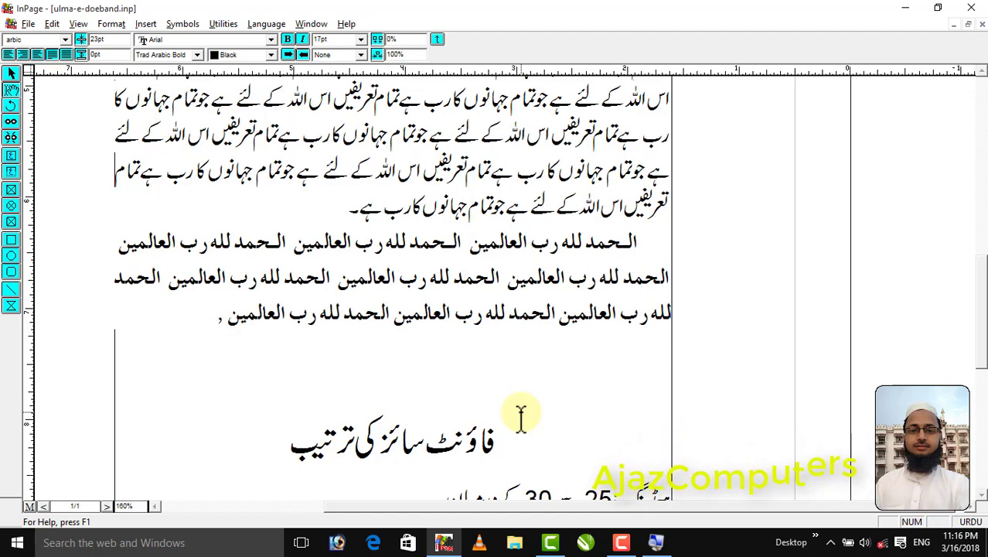
key(Return)
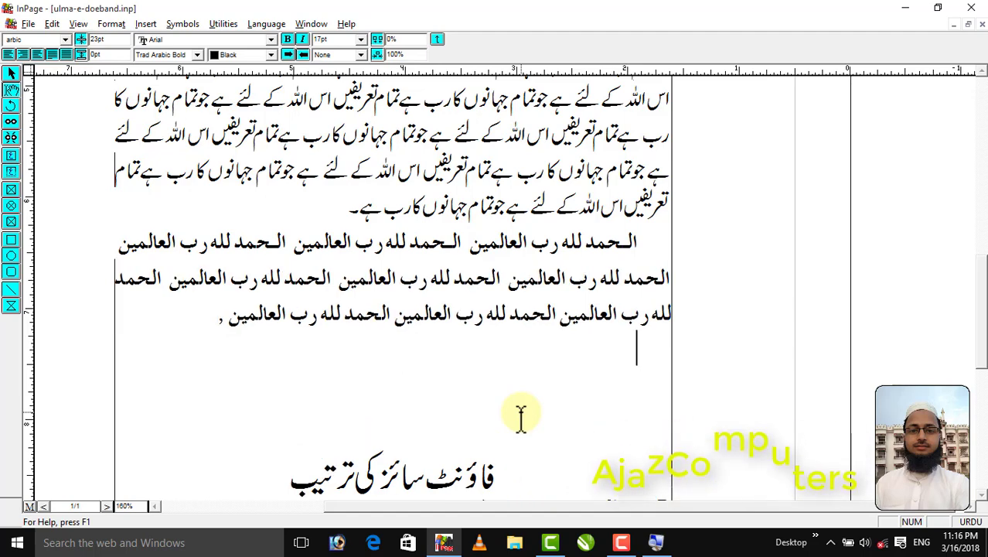
Create a new style sheet named zimni with z as its Control + Shift shortcut key
key(F12)
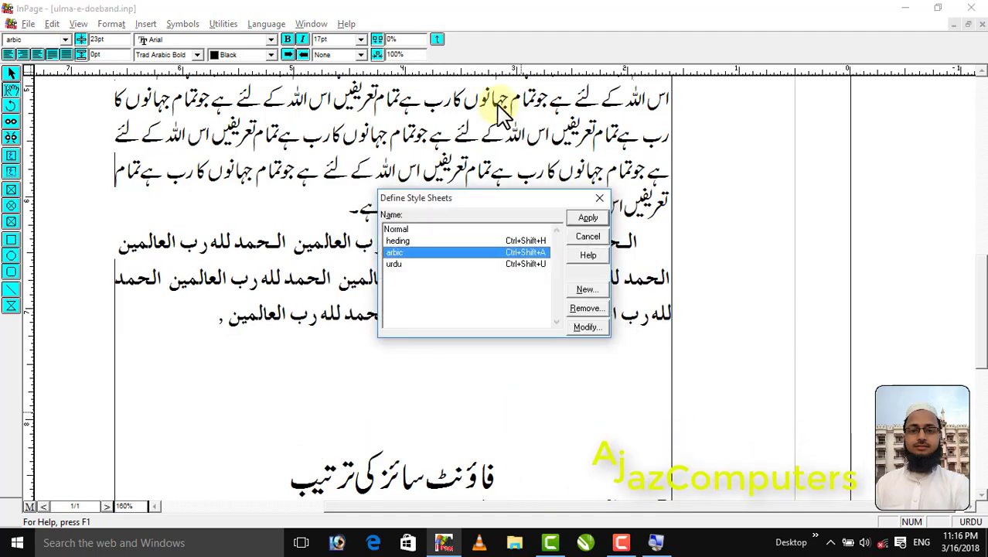
key(Escape)
click(110, 26)
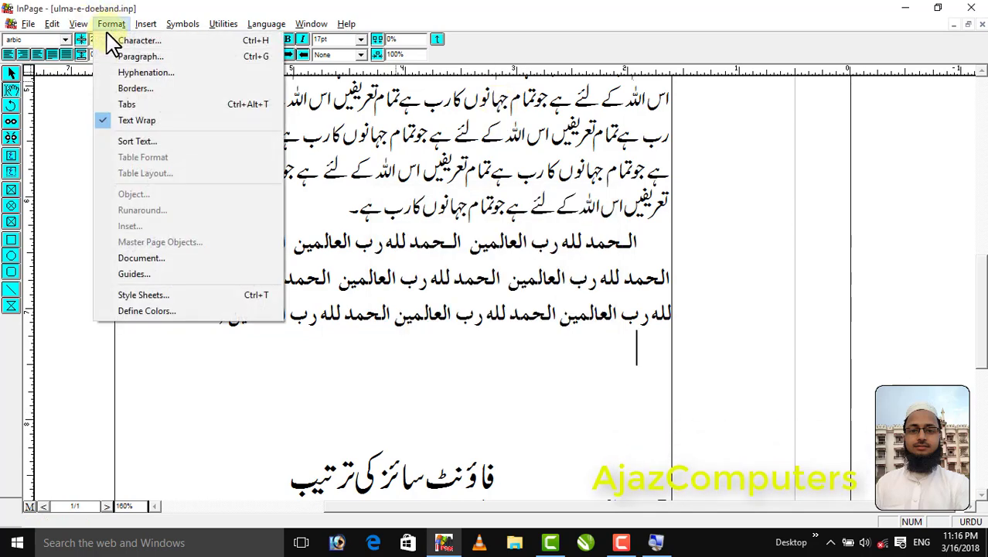
click(147, 295)
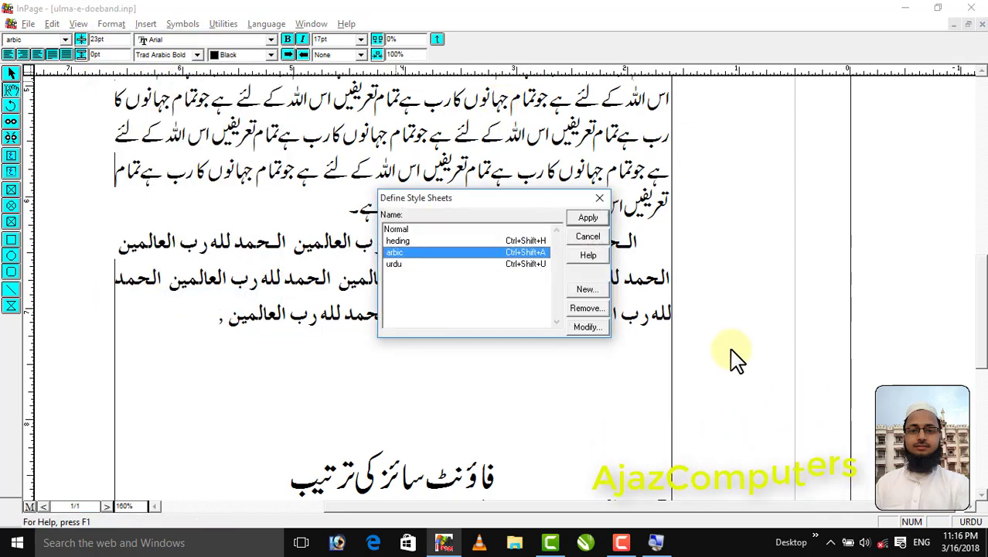
click(585, 291)
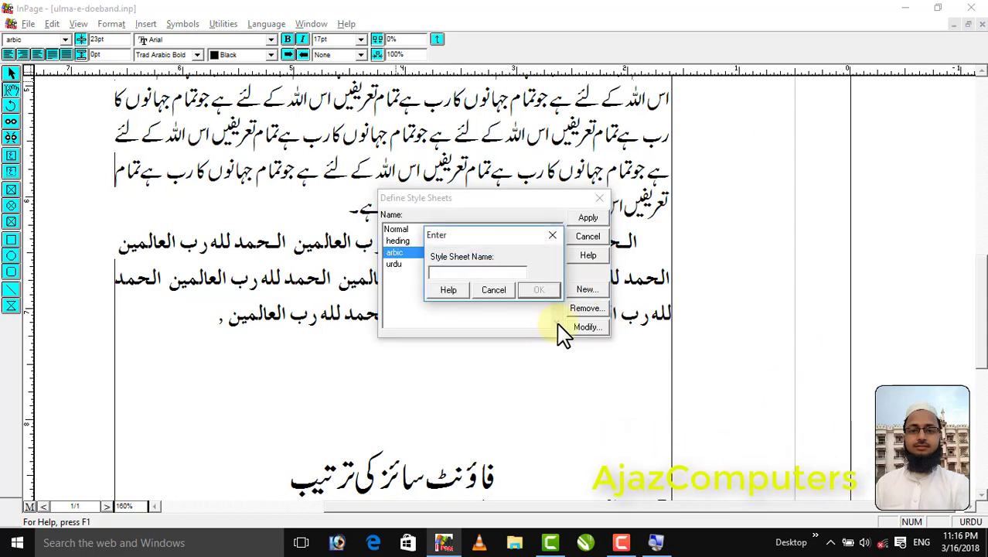
text(zimni)
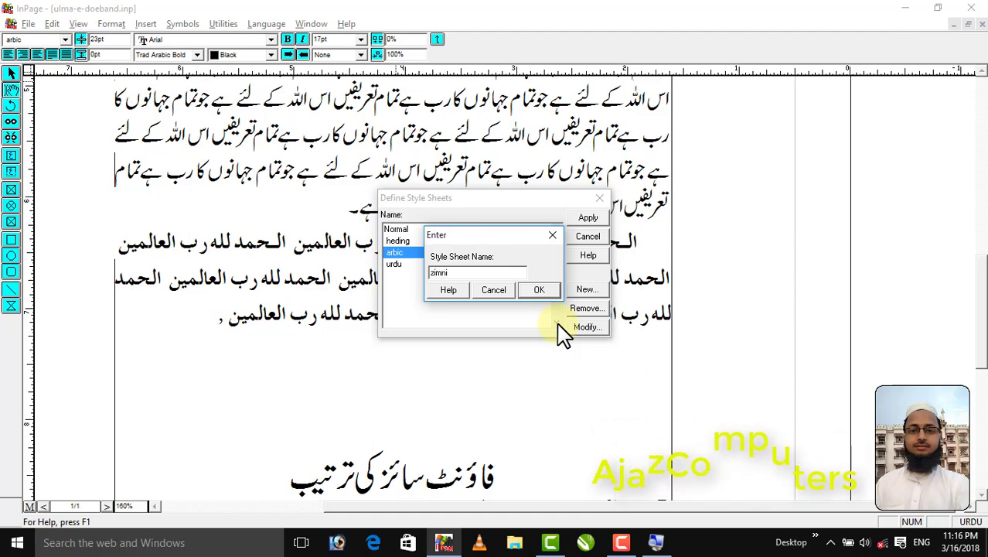
click(556, 292)
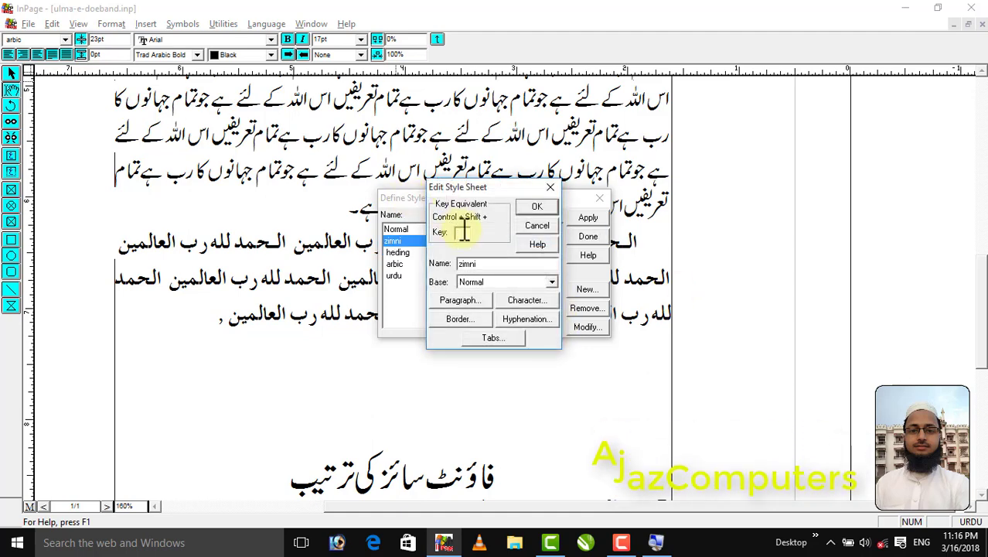
text(z)
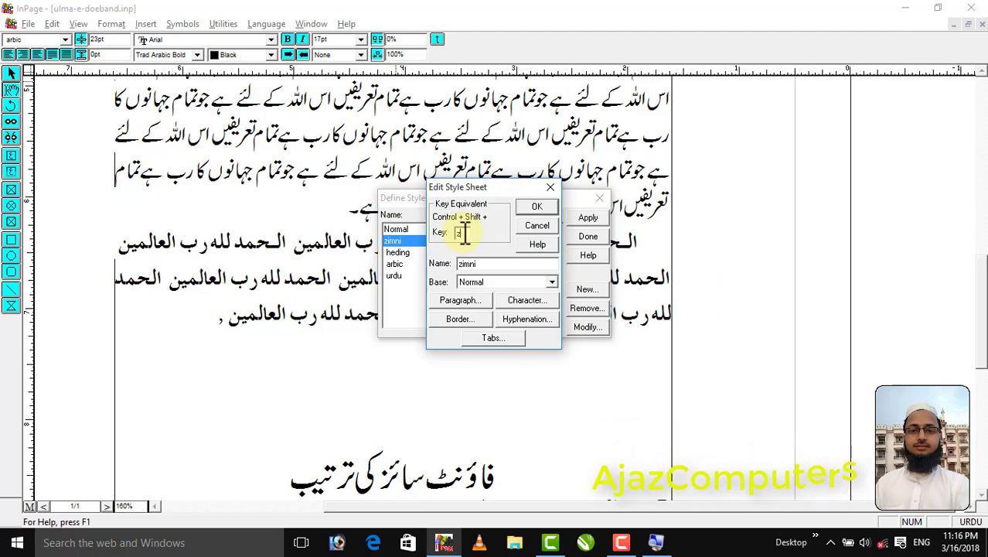
Set the zimni style's character size to 21
click(515, 300)
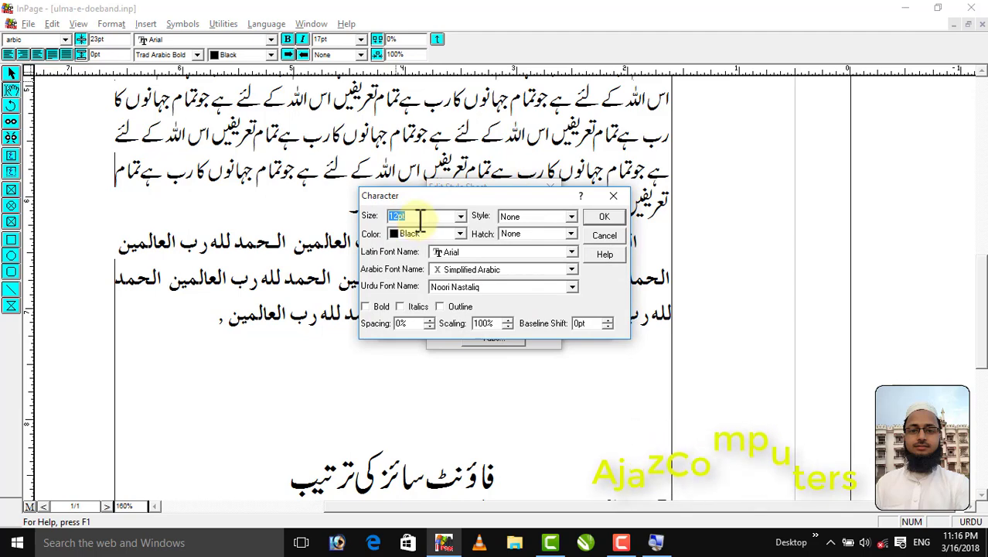
text(2)
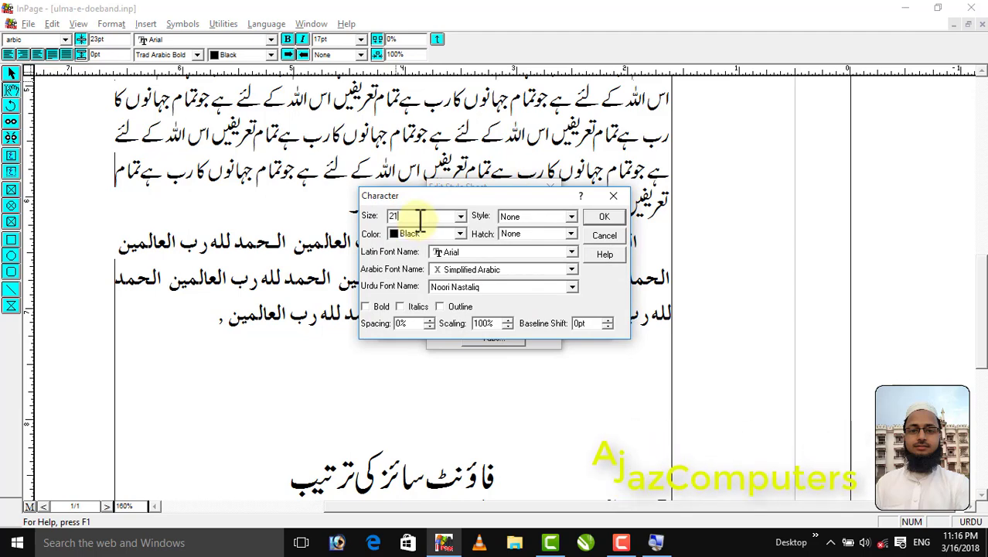
text(1)
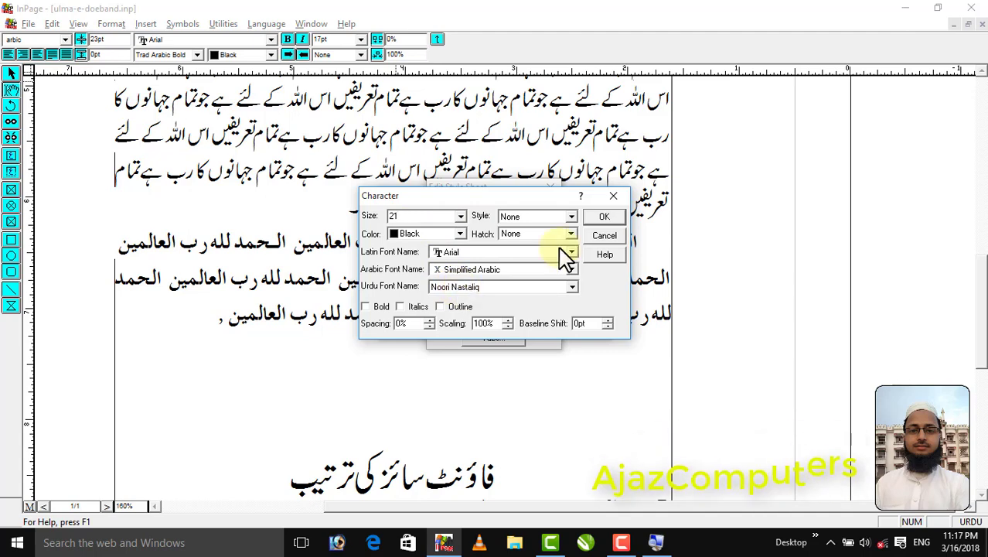
click(606, 219)
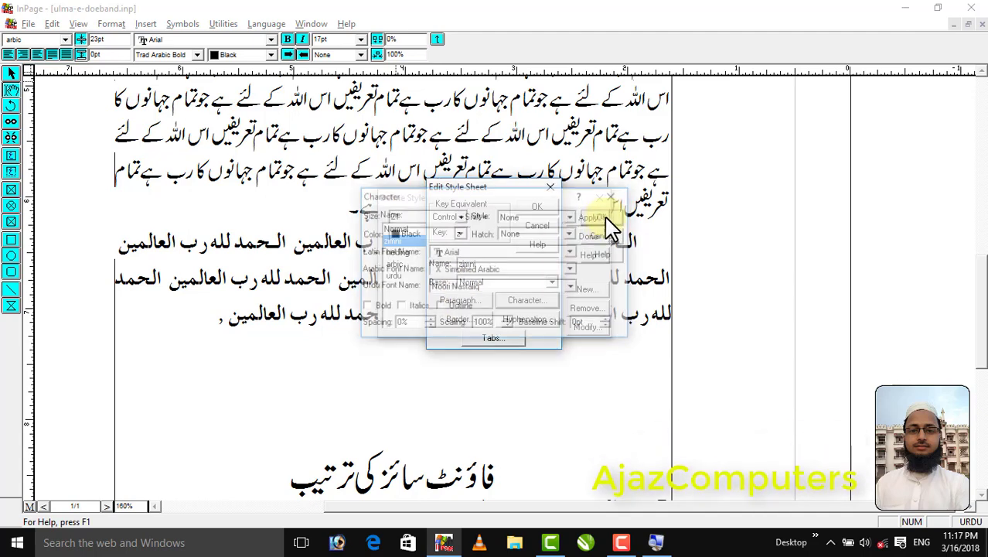
Give the zimni style Justified alignment, a first-line indent of .3 and a line height of 29, and save the style
click(456, 302)
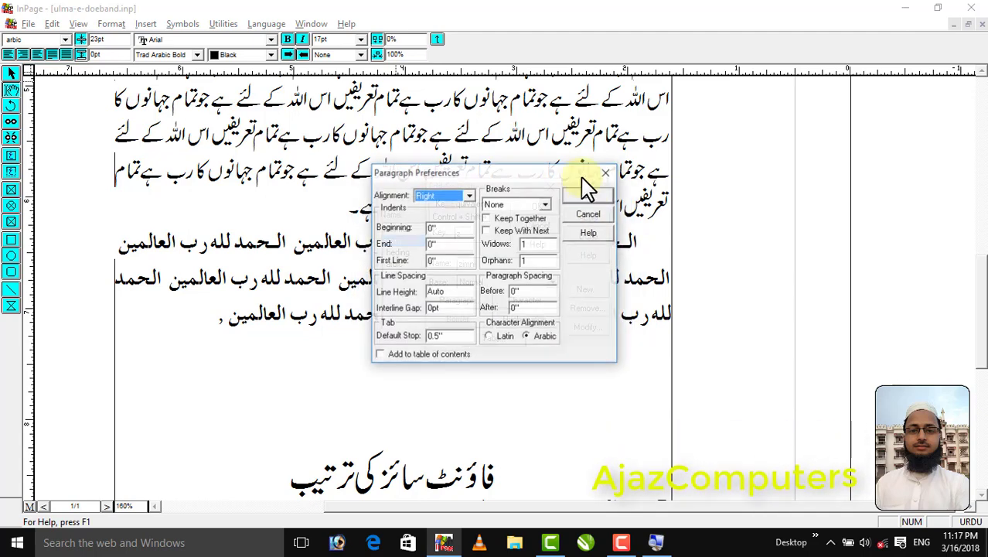
click(455, 195)
click(445, 234)
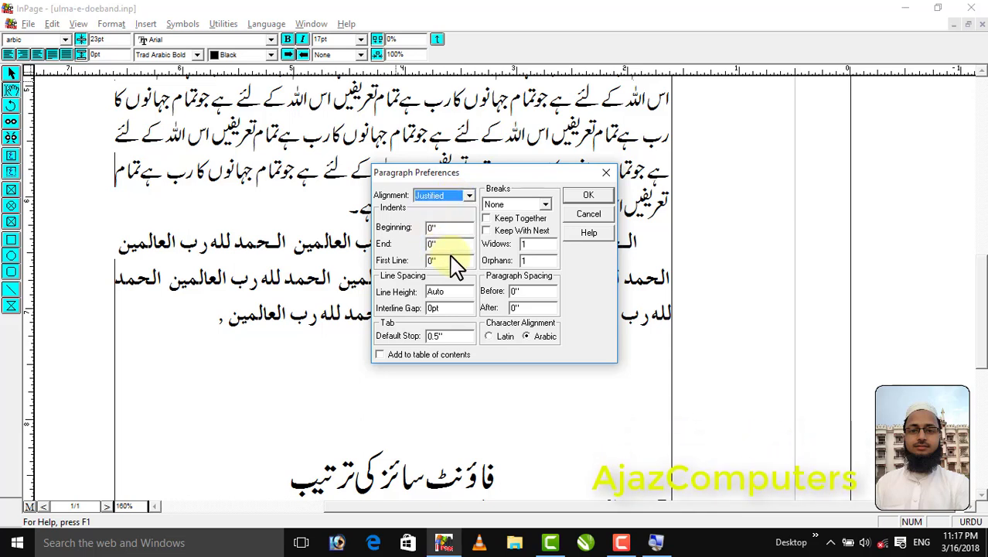
drag(452, 261, 355, 271)
text(.3)
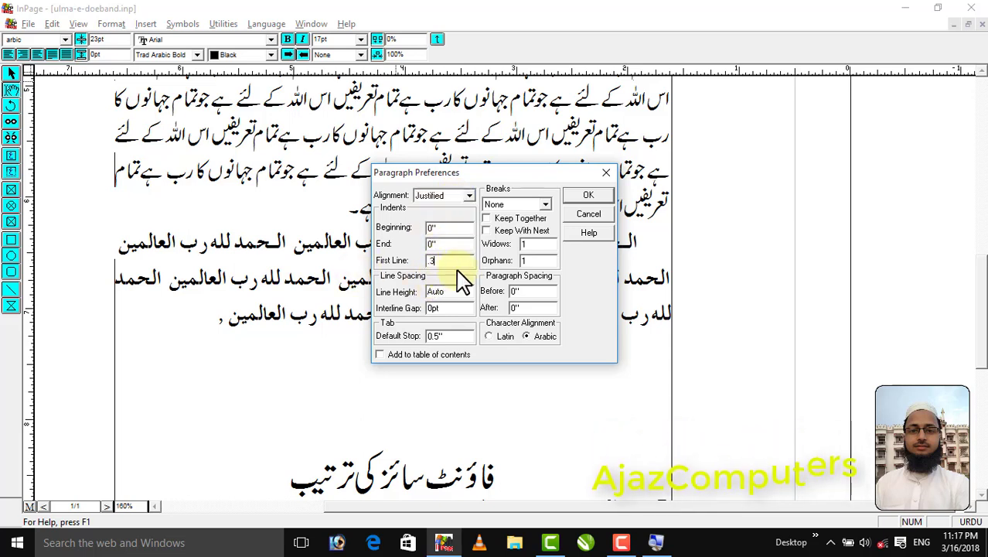
drag(456, 291, 406, 304)
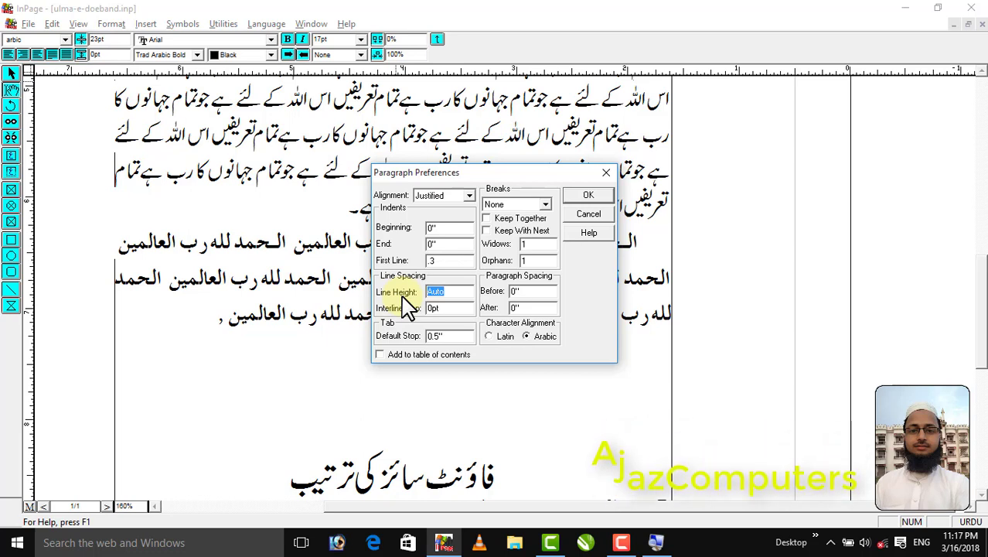
text(29)
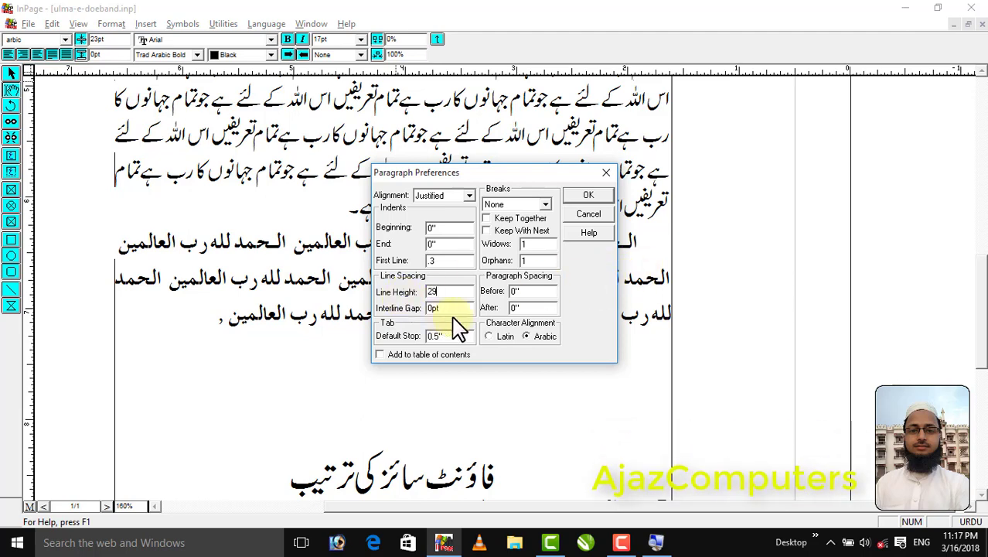
click(588, 195)
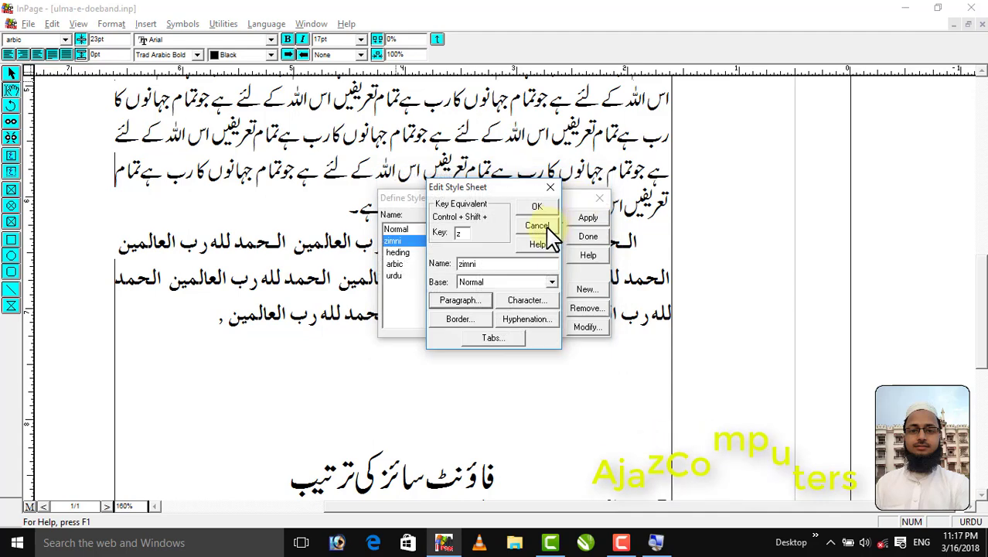
click(534, 147)
click(588, 238)
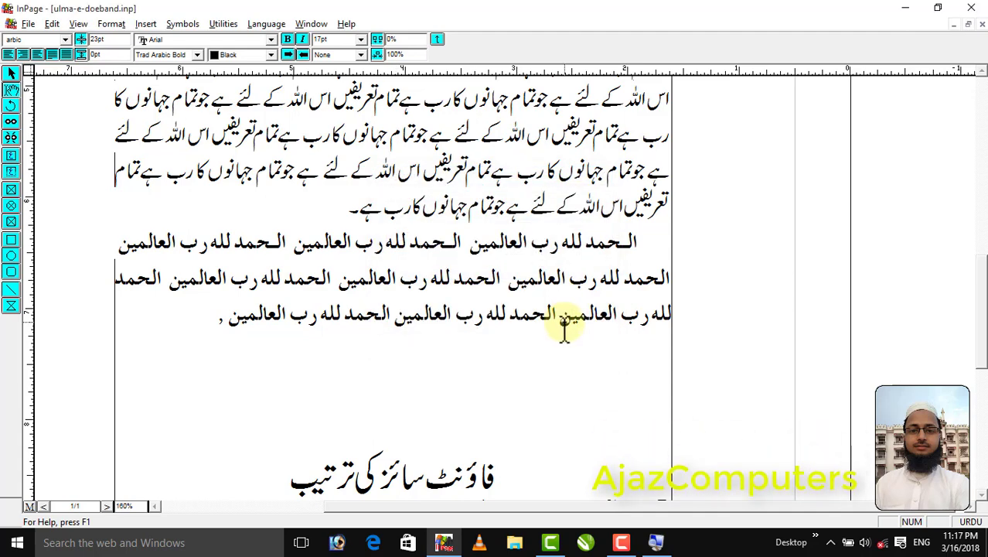
Apply the zimni style to the new line below the Arabic paragraph and enter the subheading صحابۂ کرام کے واقعات
key(F4)
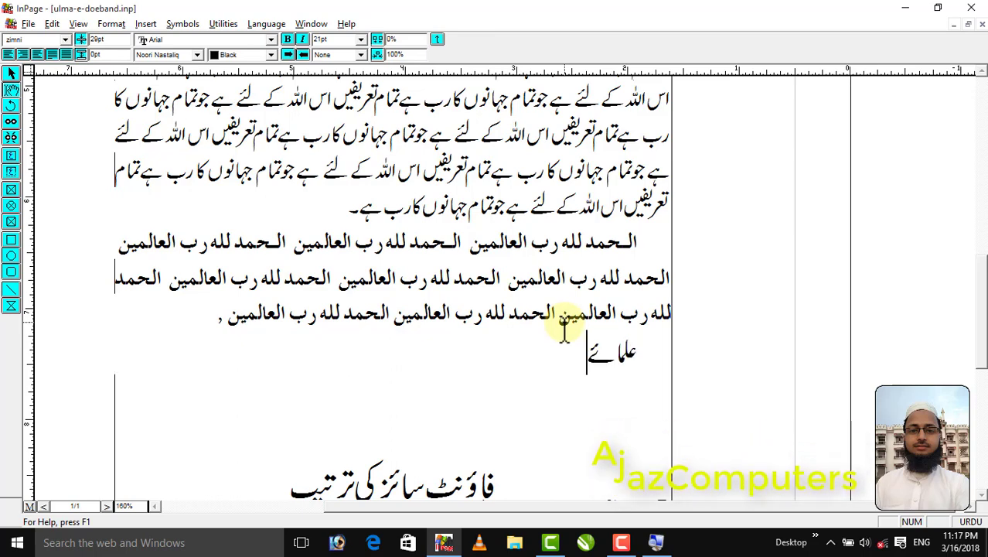
text(بد)
key(shift+Home)
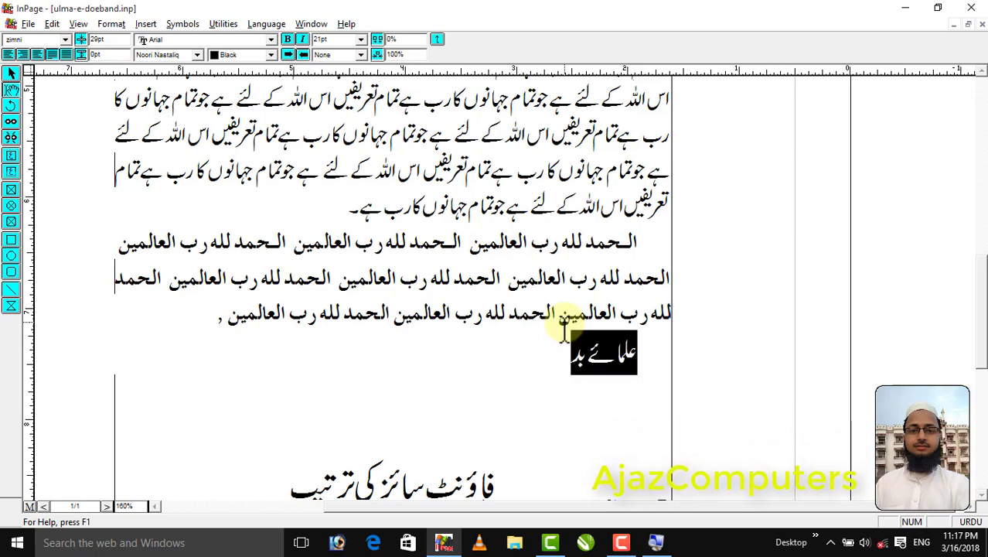
text(صب)
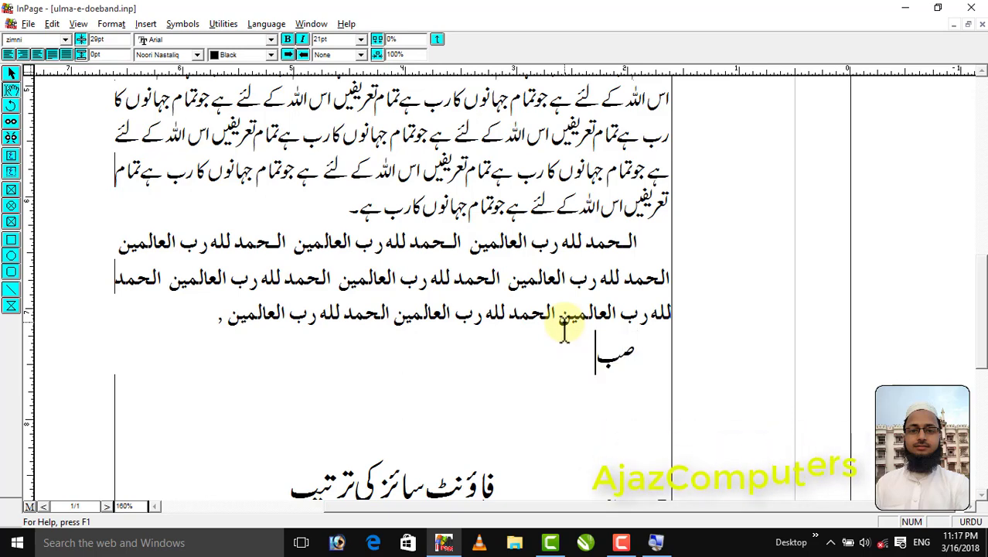
key(BackSpace)
key(BackSpace)
text(ابہ)
text(ٔ کرا)
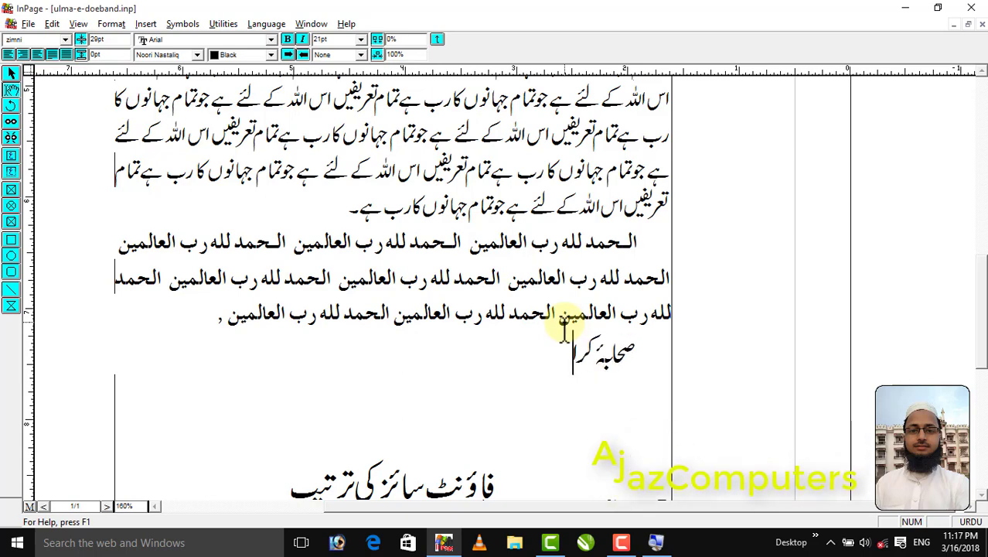
text(م کے وق)
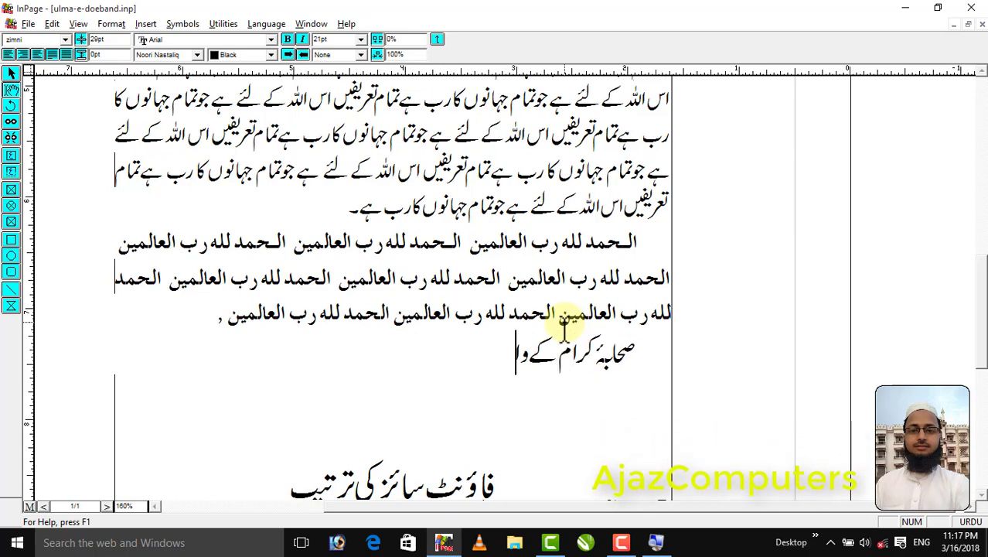
key(BackSpace)
key(BackSpace)
text(قاعت)
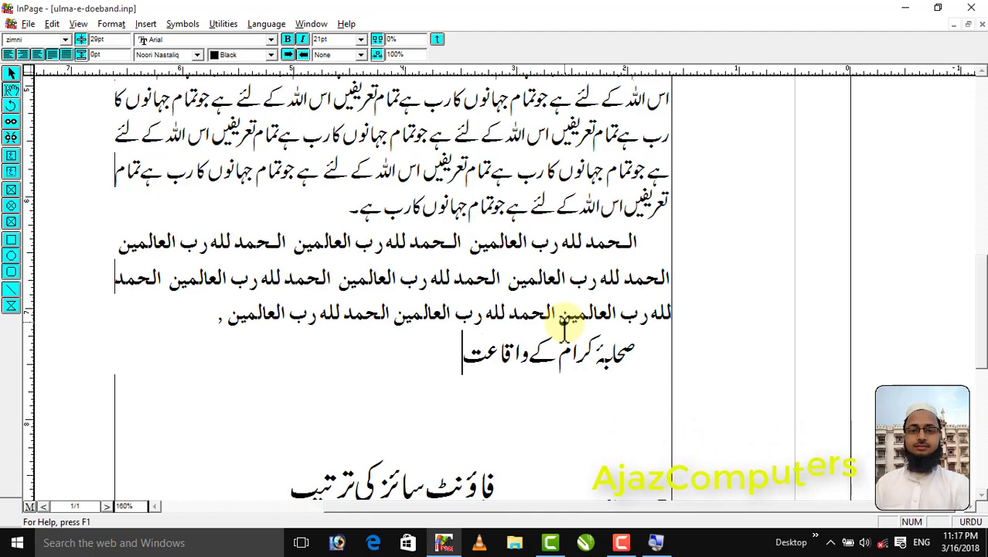
key(BackSpace)
key(BackSpace)
key(BackSpace)
text(قعات)
key(Return)
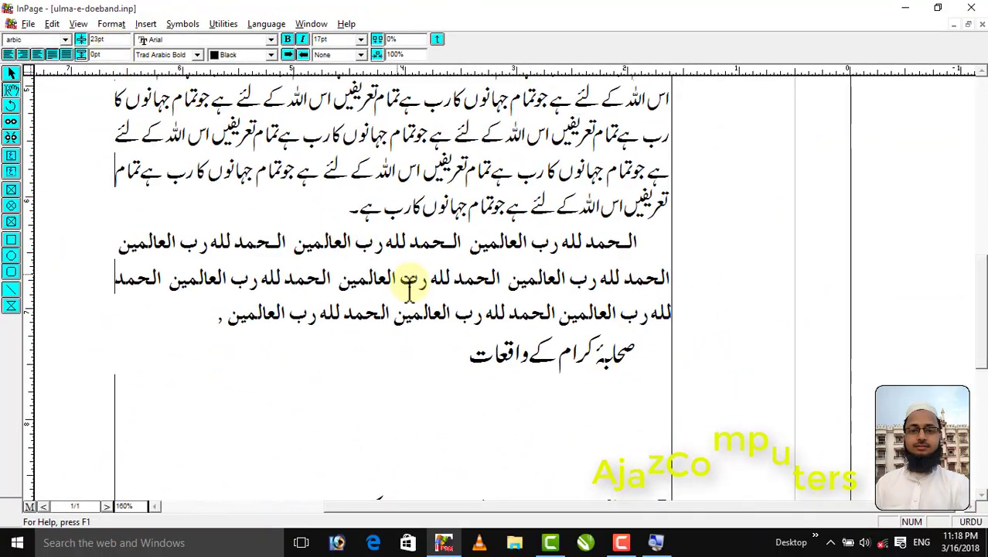
Add sample lines below the subheading: الحمد in the arbic style, تمام in the urdu style, and an empty line in the heding style
text(مد)
key(Return)
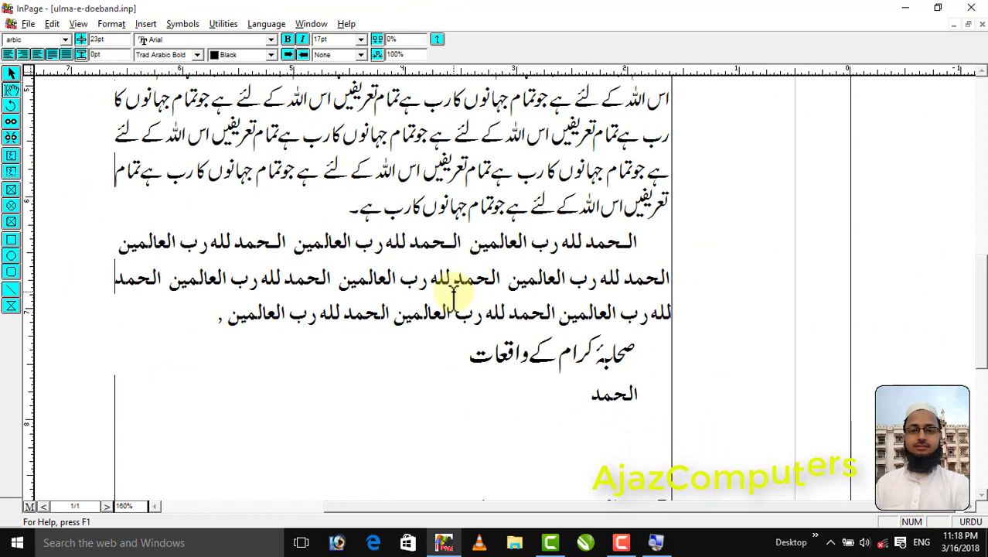
text(تمام)
key(Return)
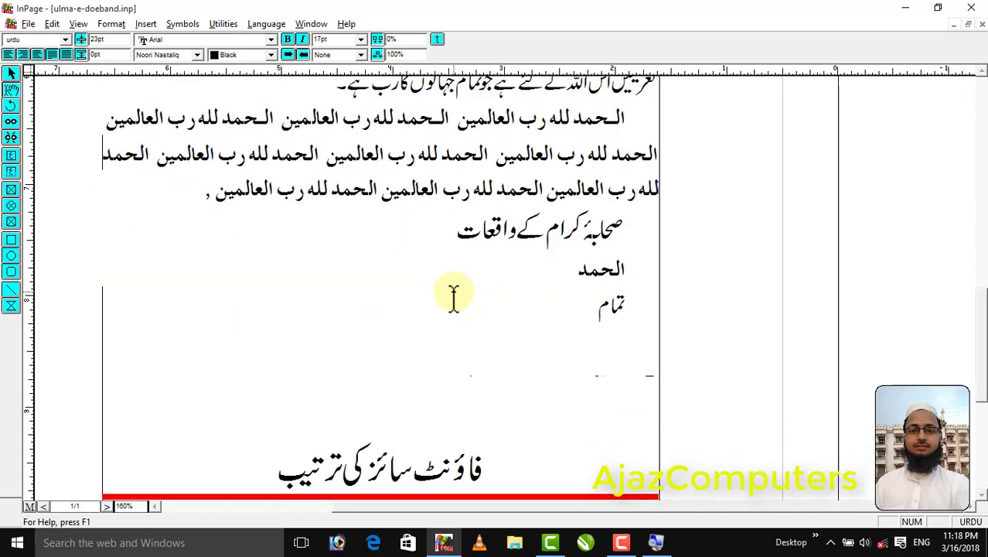
key(ctrl+1)
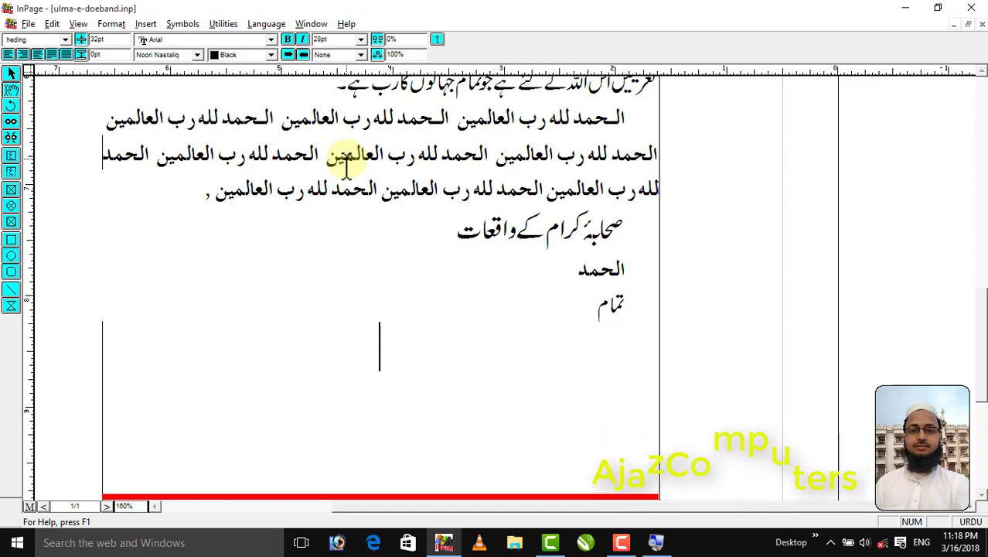
Below the Urdu paragraph, add the line اس بارے میں مولانا اشرف علی تھانویؒ فرماتے ہیں: followed by an empty line
right_click(445, 266)
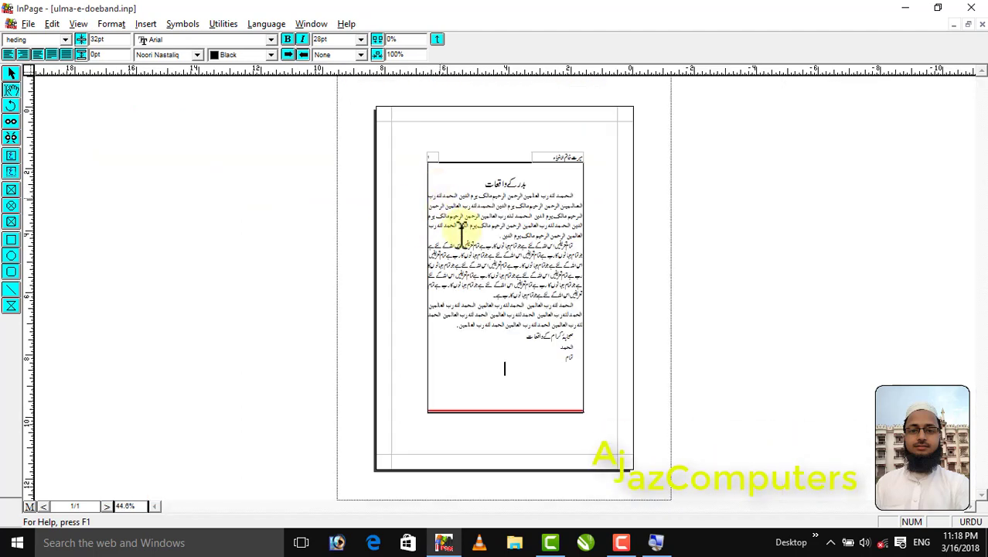
right_click(492, 258)
click(495, 433)
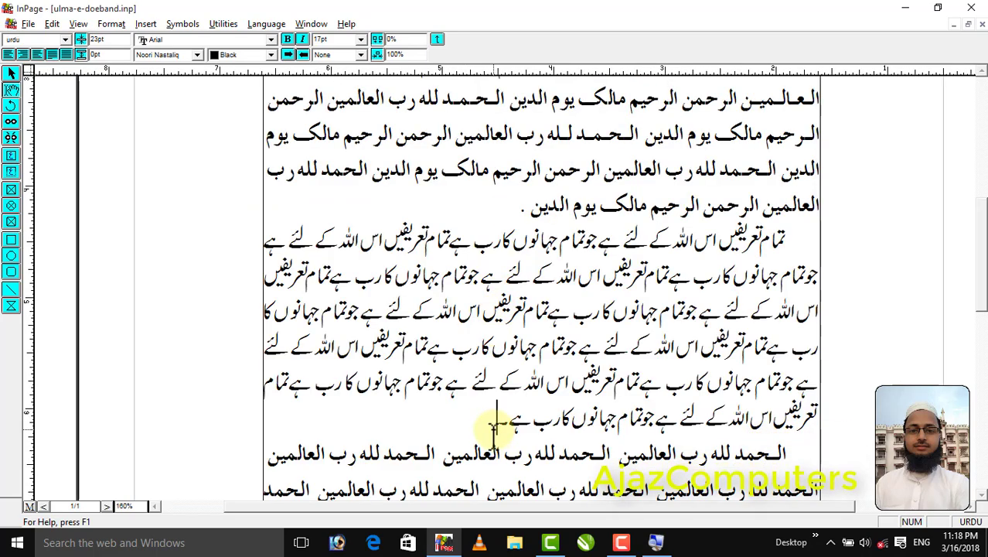
key(Return)
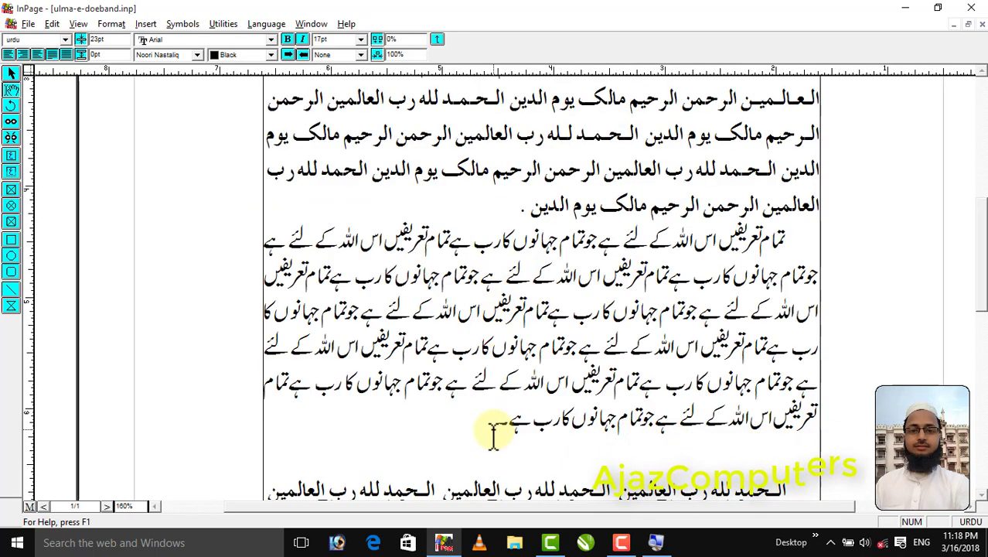
text(اس بارے)
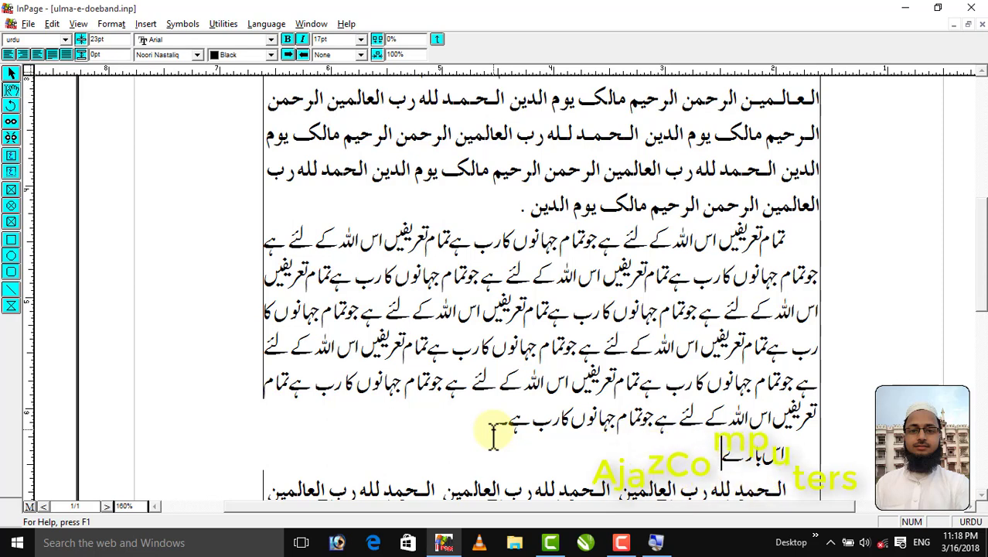
text( میں مولانا اع)
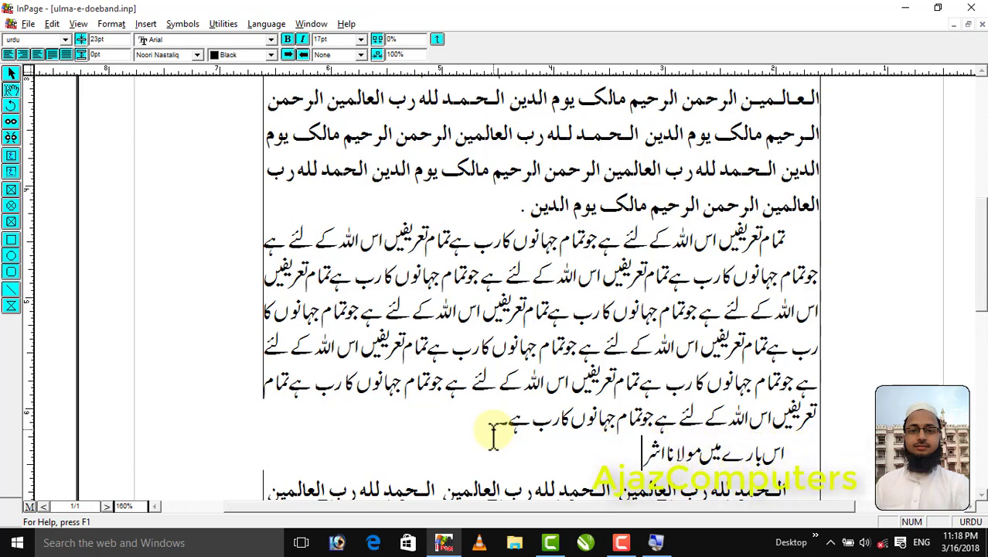
text(رف علی تھ)
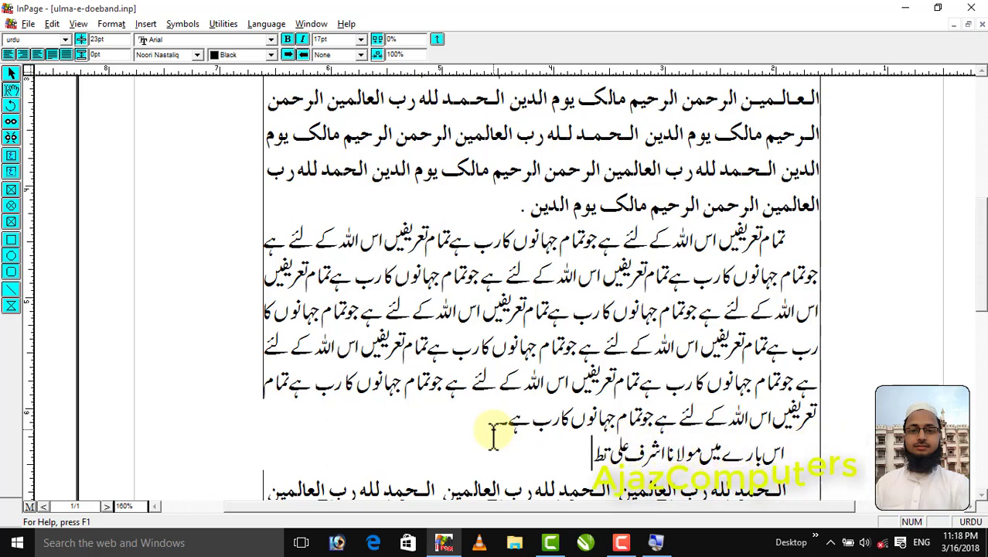
text(انوی ؒ فرماتے ہیں:)
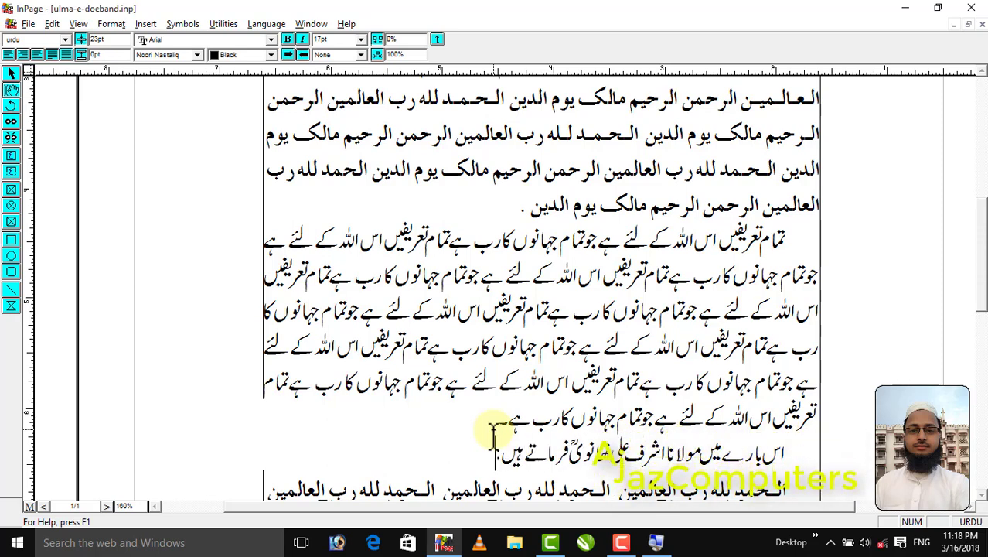
key(Return)
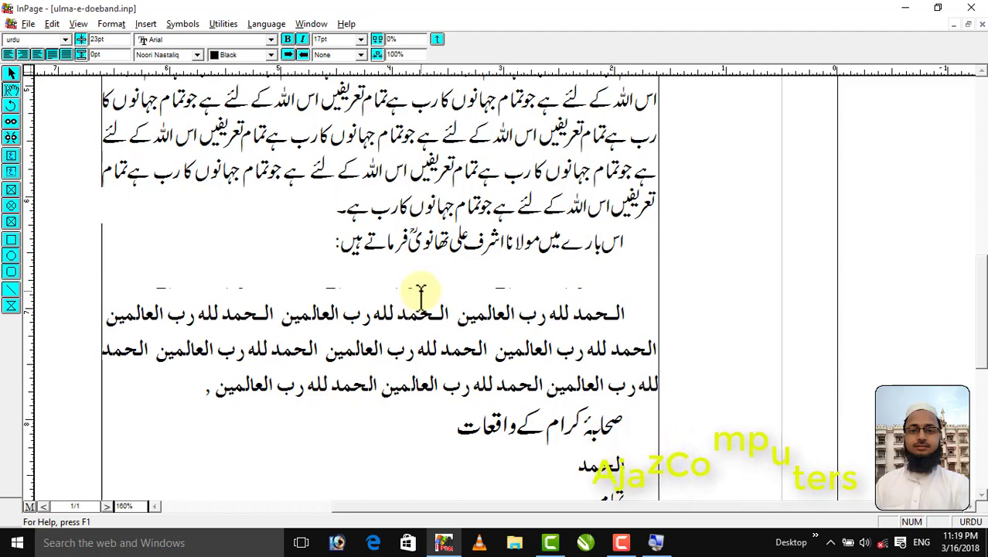
Create a new style sheet named iqtibas with the shortcut letter i
key(shift+F11)
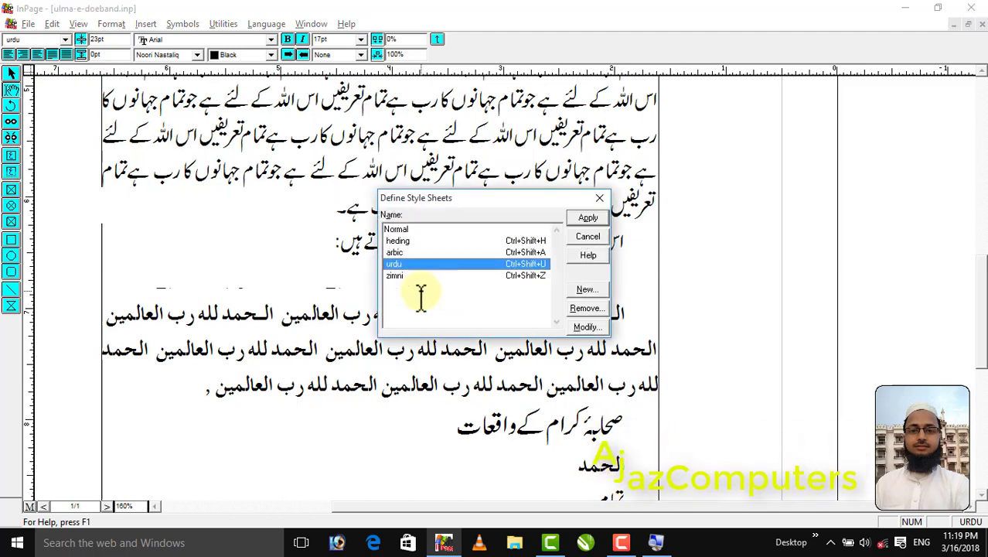
click(600, 198)
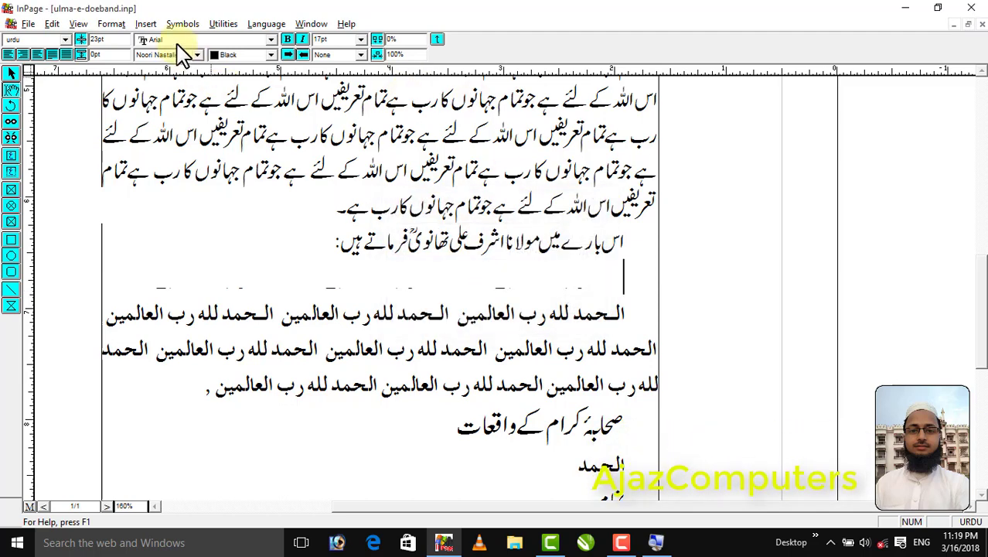
click(112, 24)
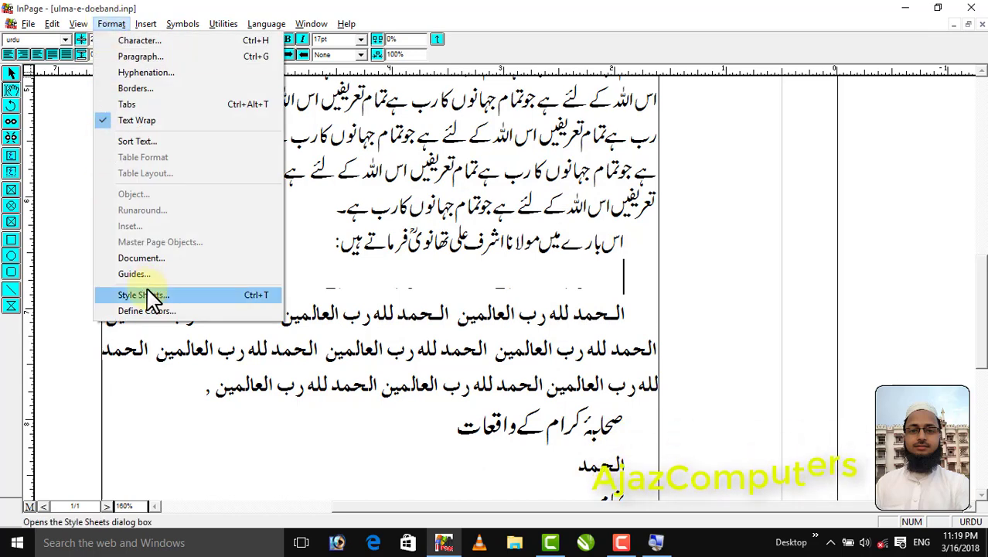
click(232, 296)
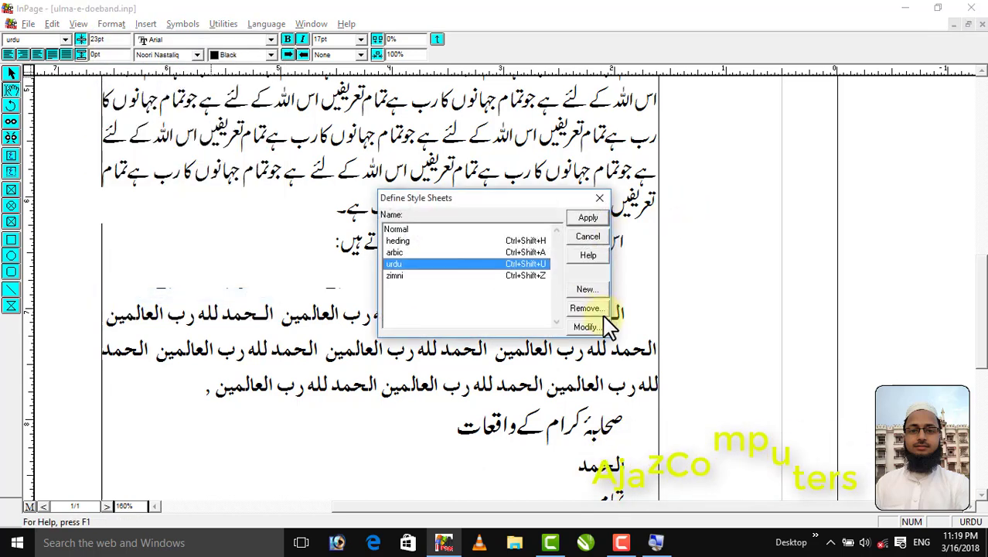
click(584, 291)
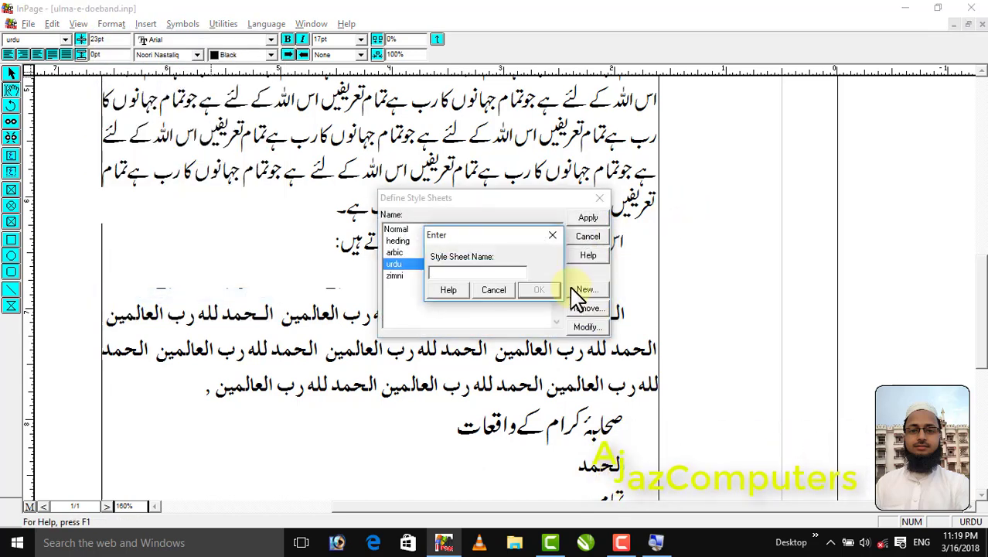
text(iqtibas)
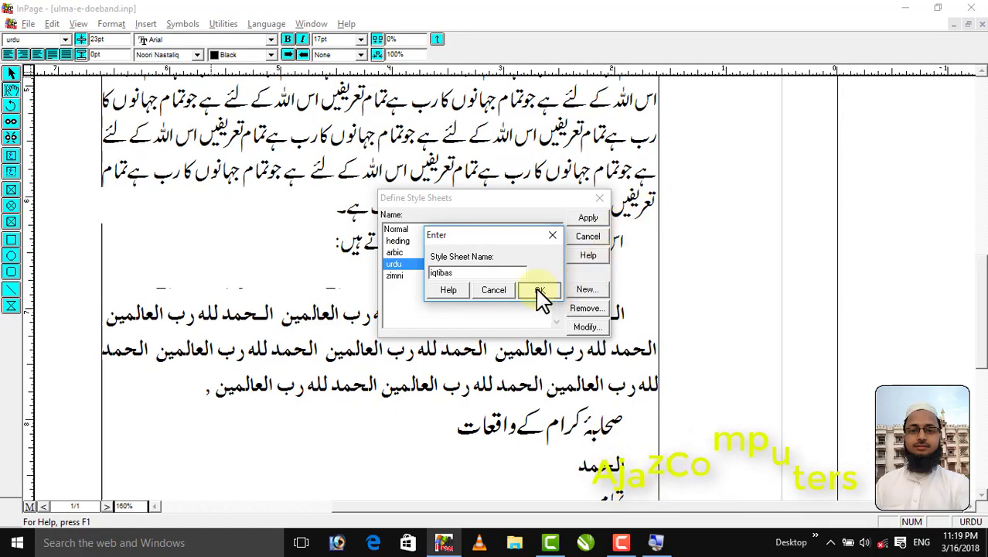
click(541, 291)
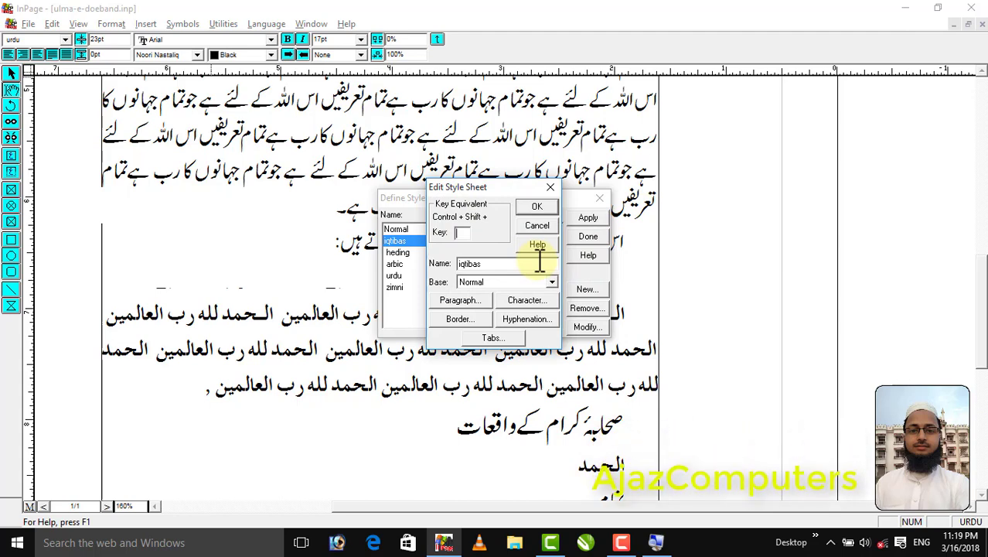
text(i)
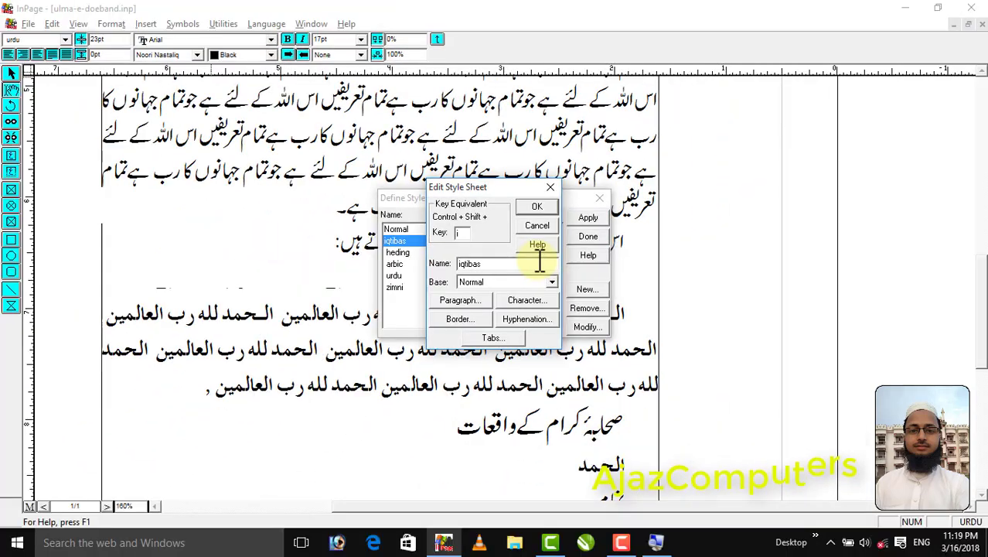
Set the iqtibas style's character size to 17
click(523, 301)
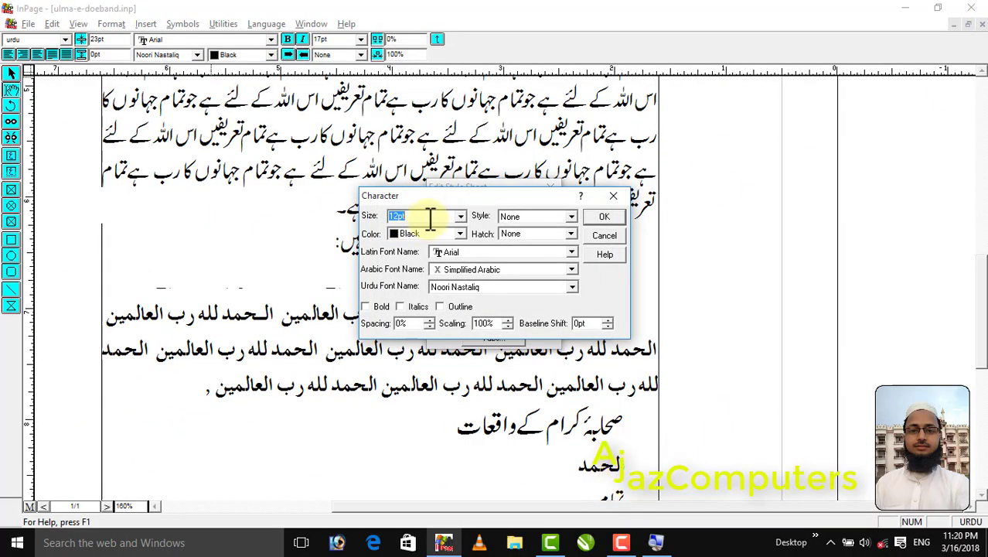
text(1)
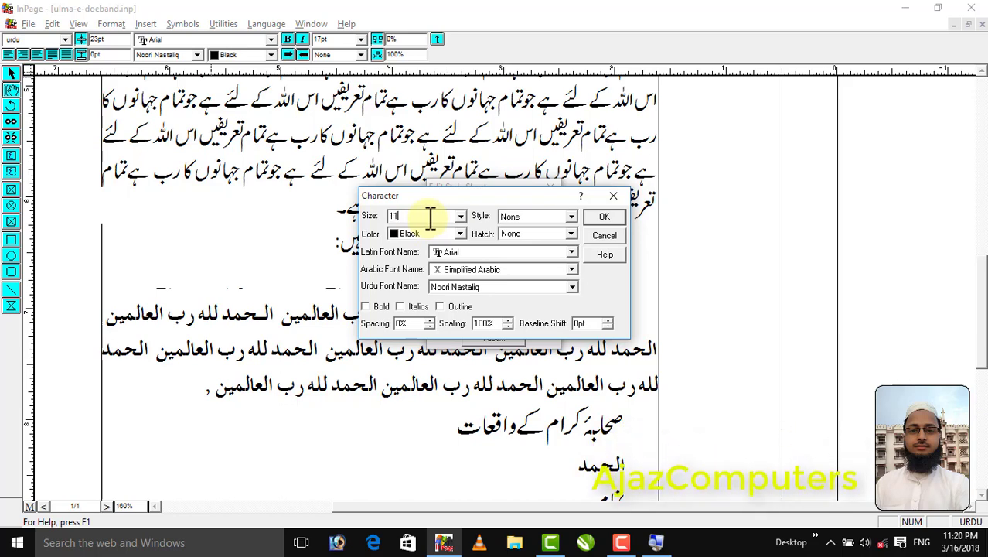
text(7)
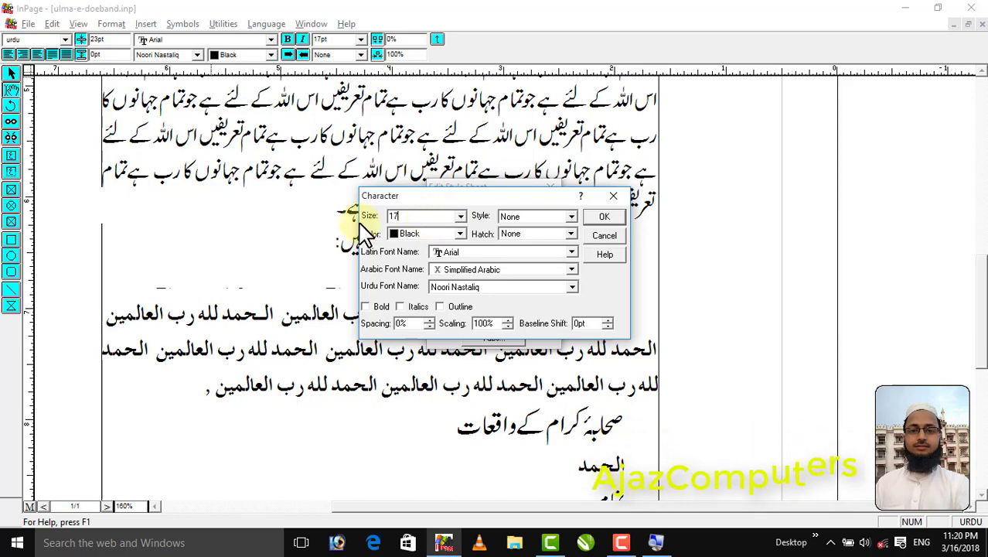
click(605, 218)
Give the iqtibas style Justified alignment with beginning and end indents of 1
click(467, 310)
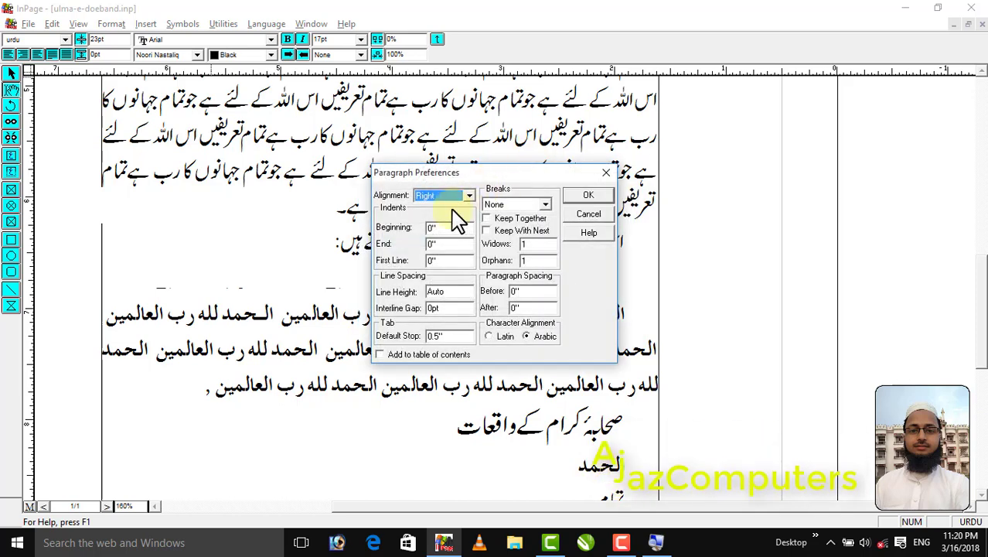
click(451, 199)
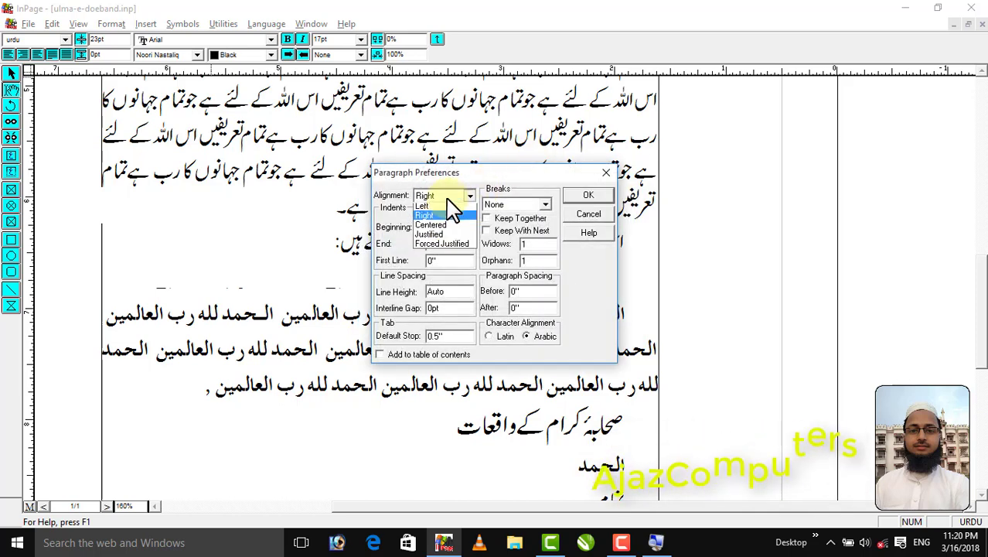
click(435, 237)
drag(447, 227, 416, 232)
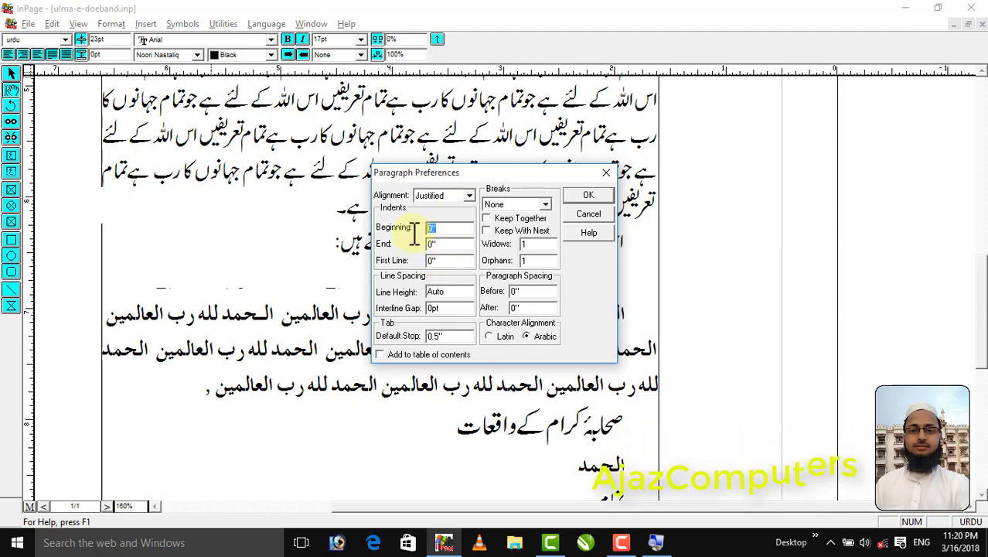
text(1)
key(Tab)
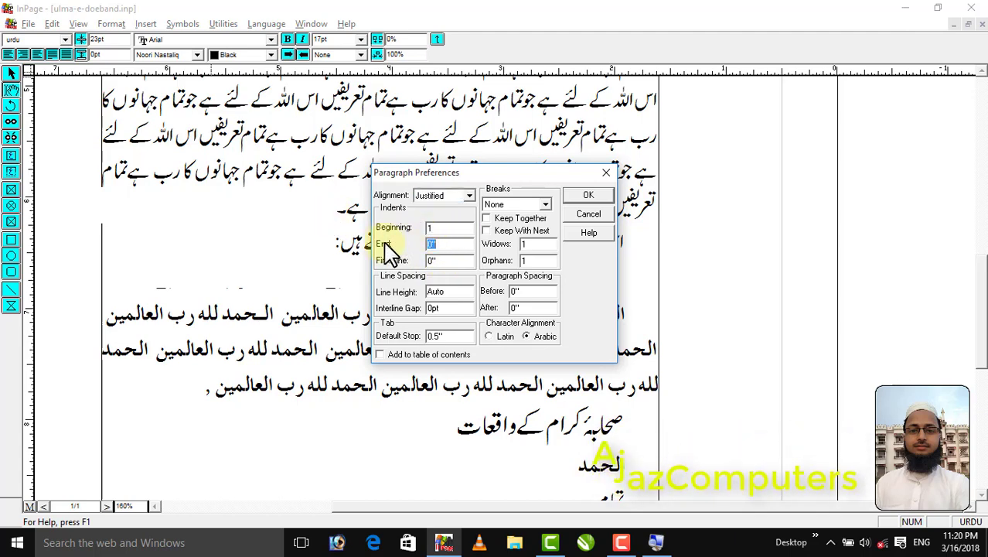
text(1)
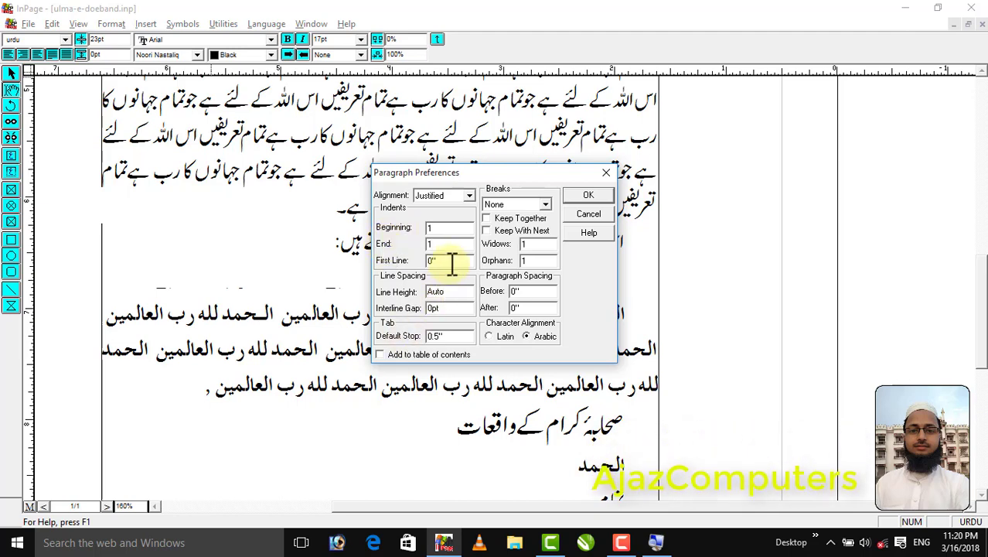
Set the iqtibas style's line height to 23, save the style and finish defining style sheets
drag(439, 259, 411, 269)
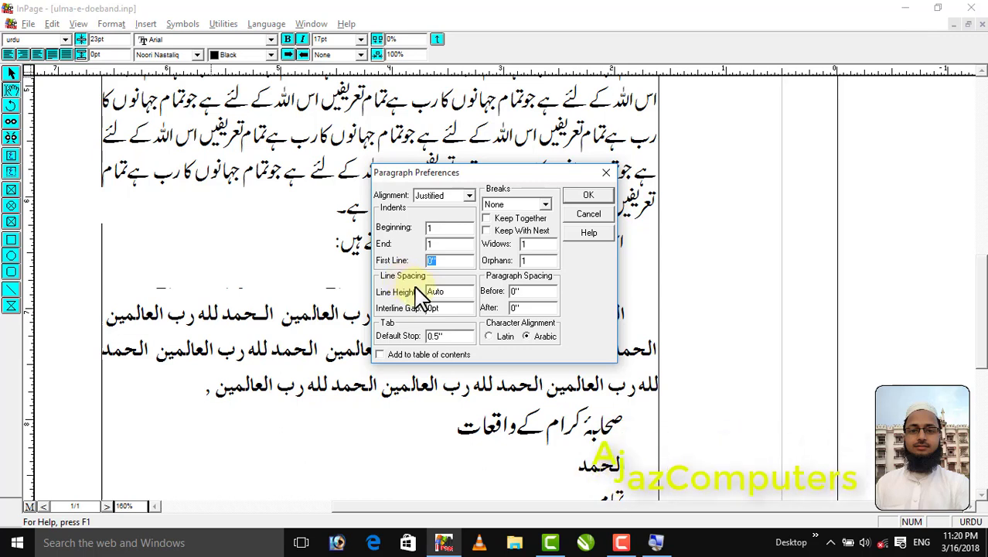
double_click(446, 291)
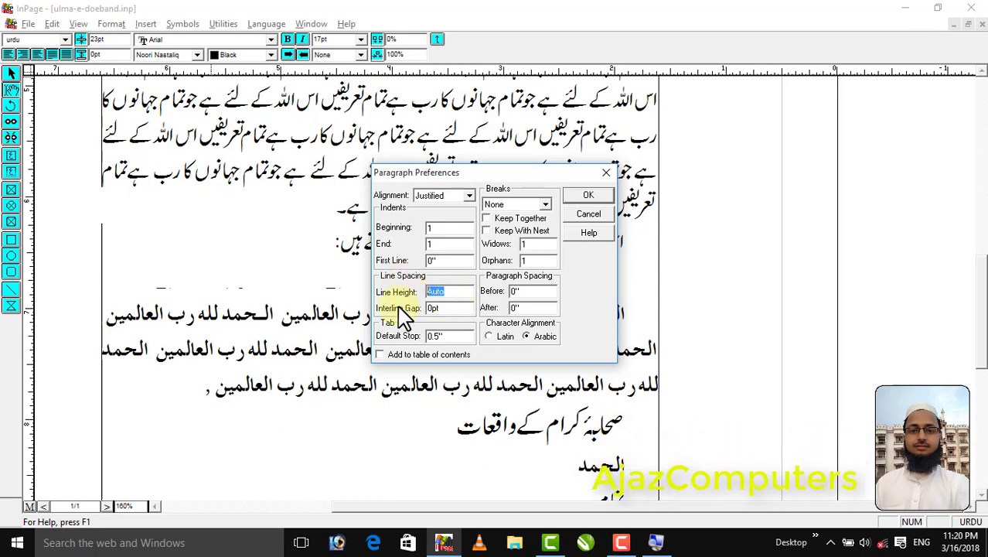
text(23)
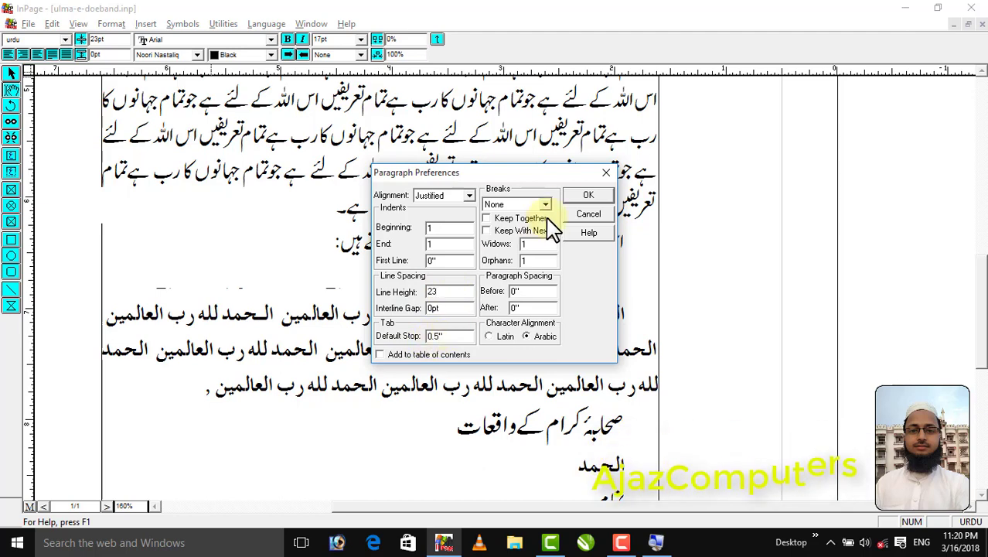
click(585, 198)
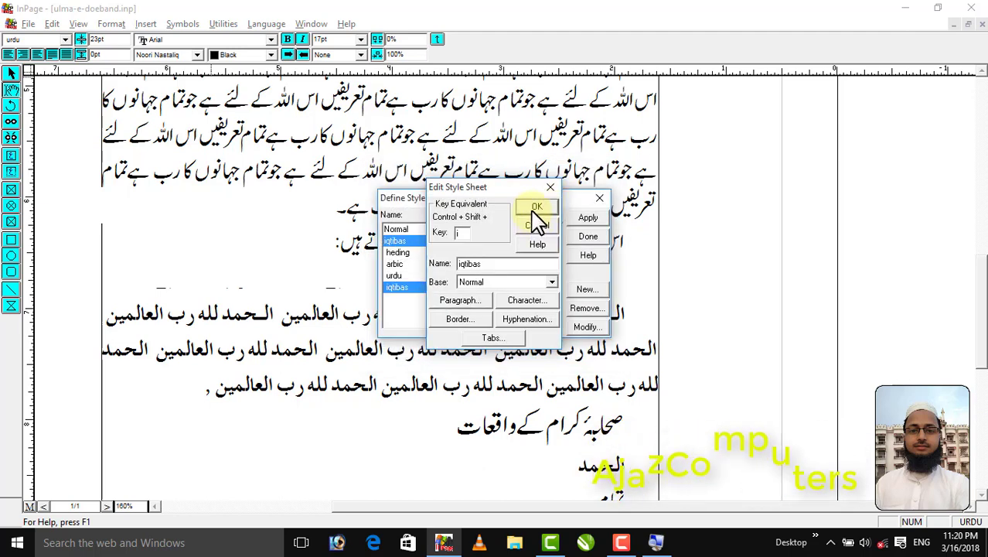
click(543, 208)
click(588, 237)
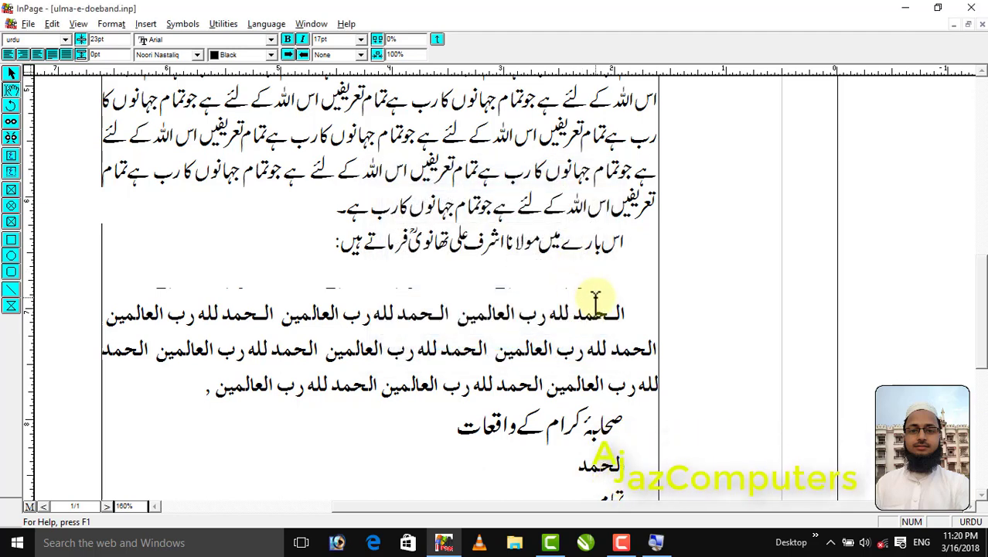
Apply the iqtibas style to the empty paragraph below the introductory Urdu line and enter تمام تعریفیں اللہ ہی کے لئے ہے جو تمام جہانوں کا رب ہے
click(597, 298)
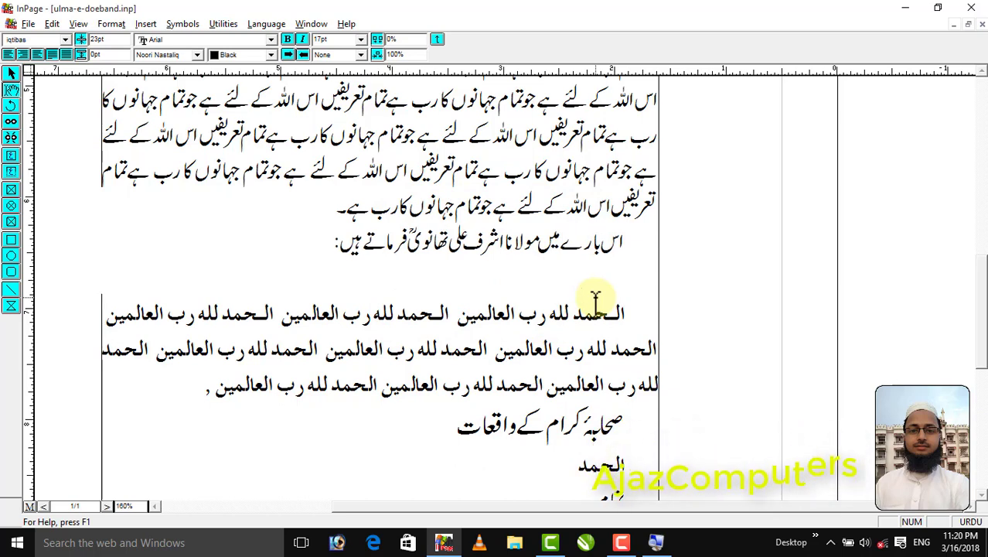
text(تمام تعریف)
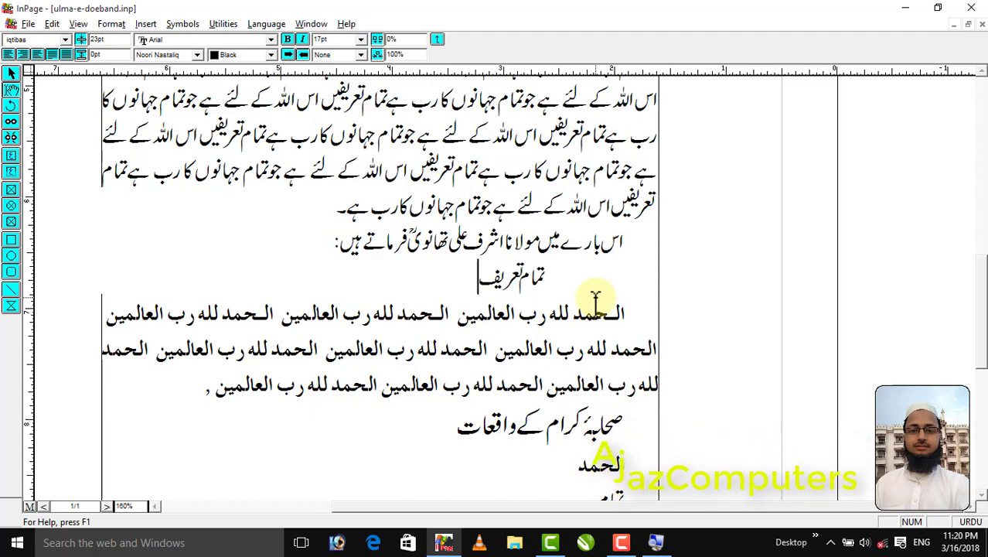
text(یں ا)
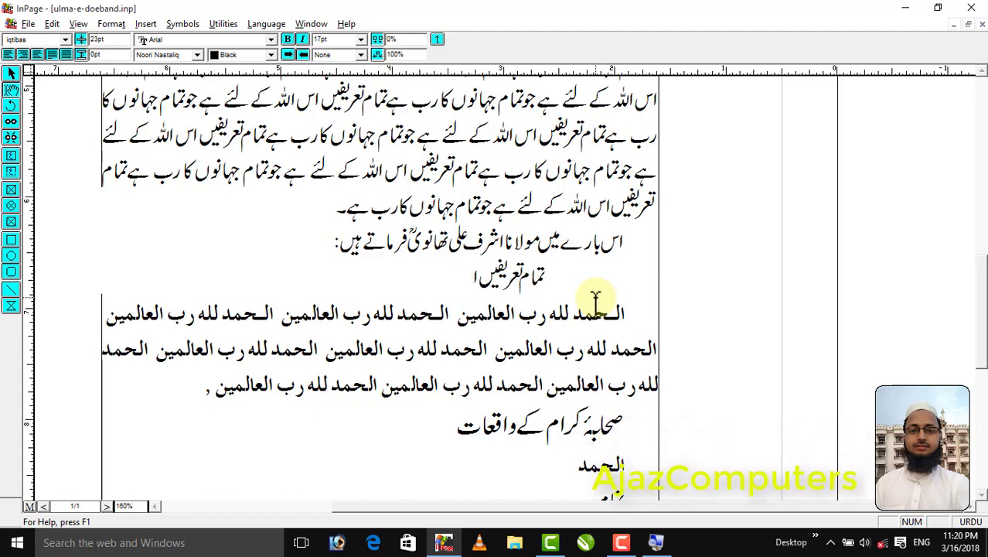
text(للہ ہی کے لئ)
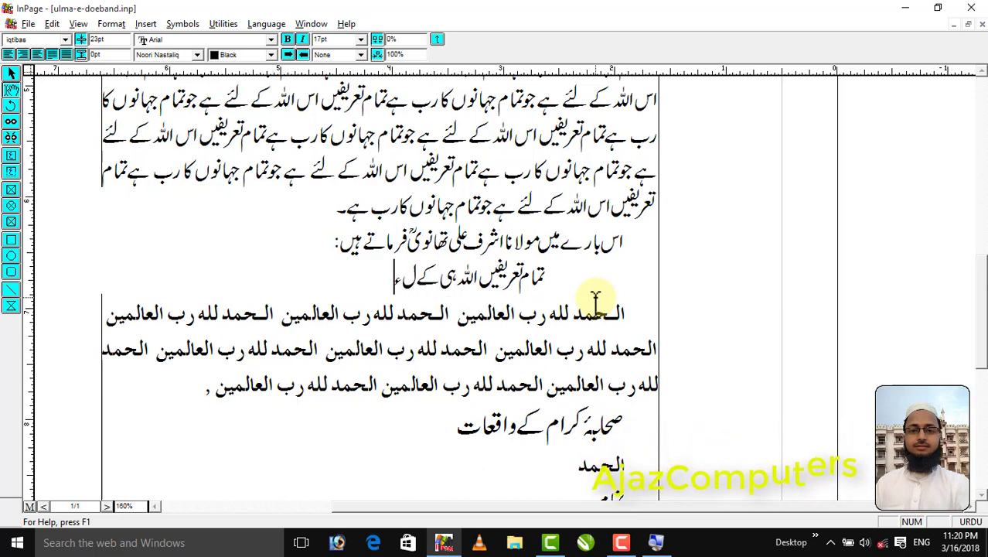
text(ے)
text( ہے ج)
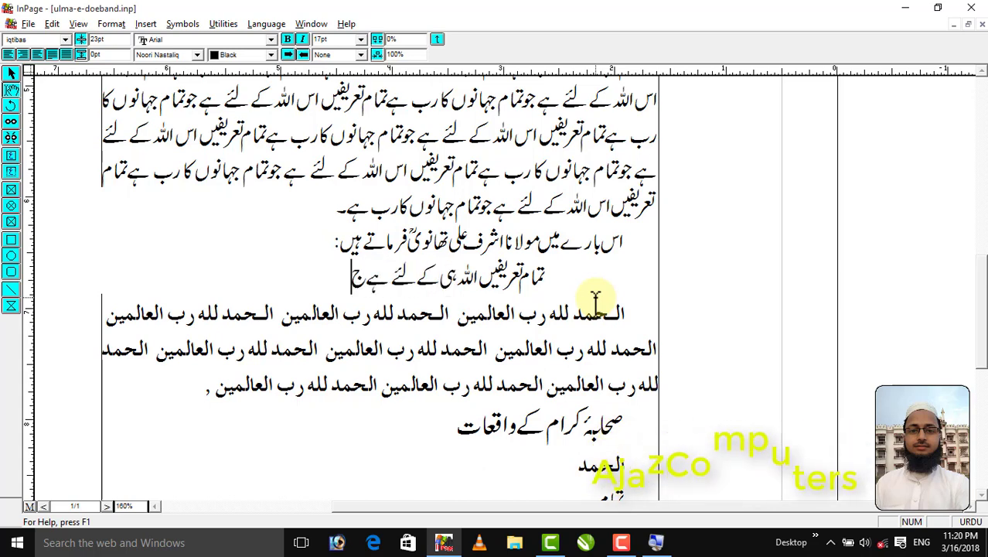
text(و تمام جہا)
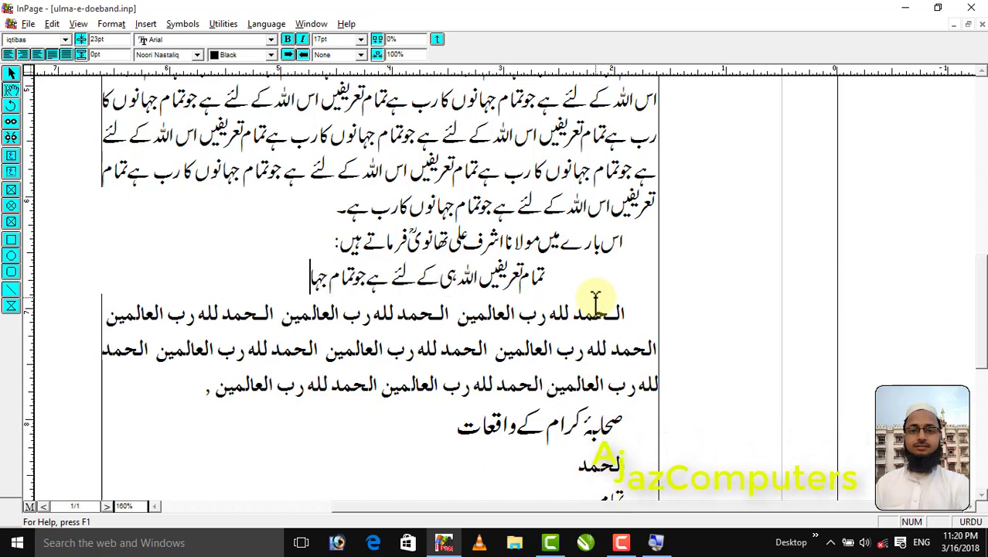
text(نوں کا رب ہے)
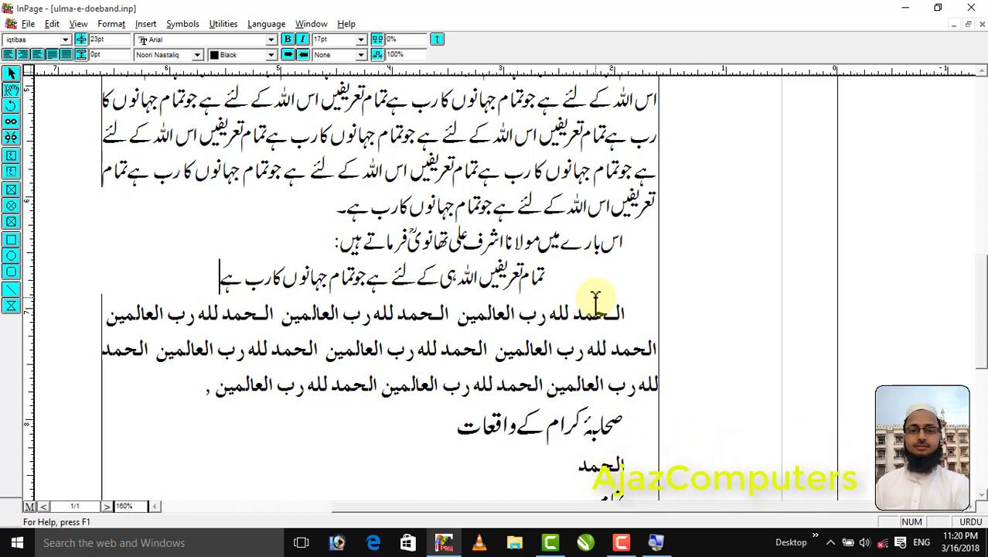
Continue the quotation text with اور وہی ہم سب کا خالق ہے
key(Return)
text(اور وہی)
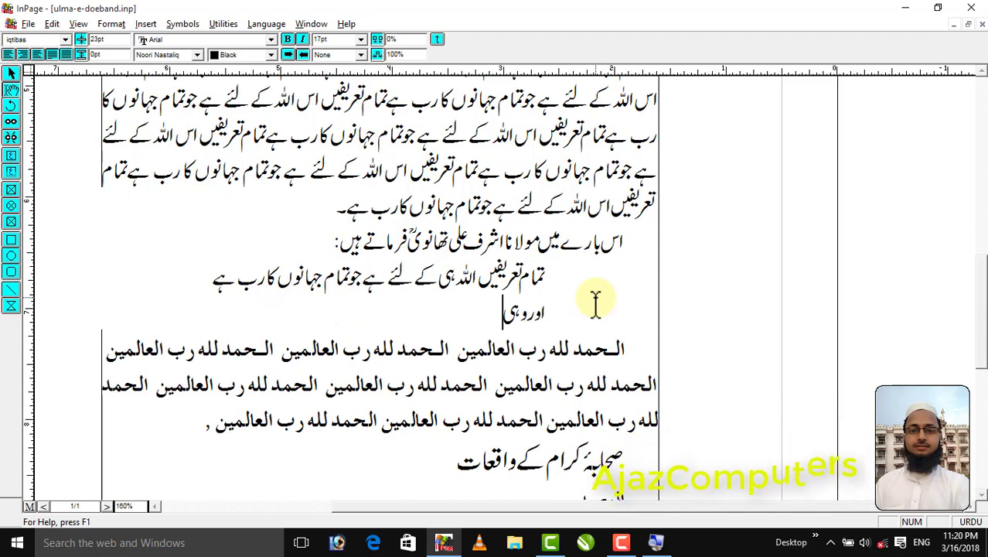
text( ہم کو)
key(BackSpace)
key(BackSpace)
text(سب کا خالق ہے)
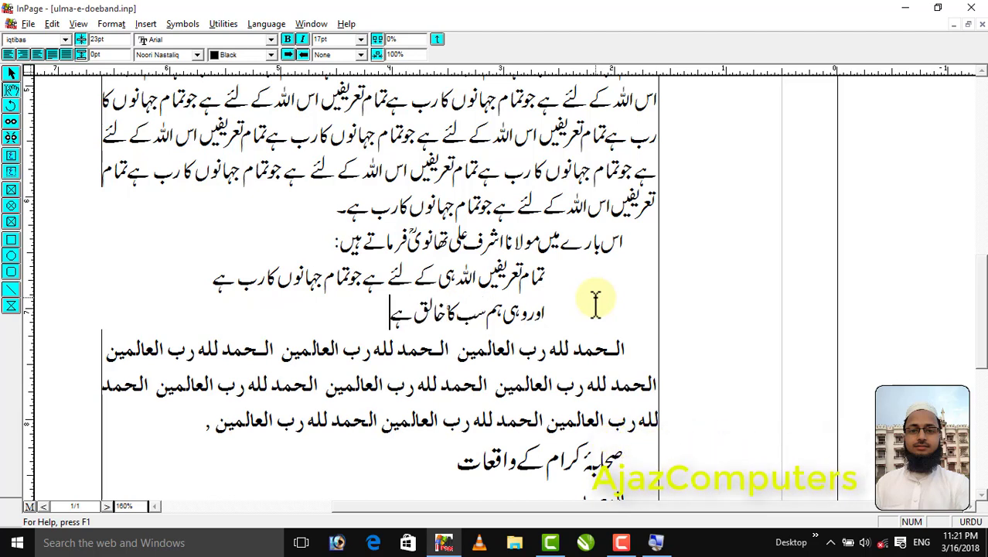
Copy the quotation text and paste it repeatedly after itself to fill out a multi-line quotation paragraph
key(ctrl+shift+Up)
key(Left)
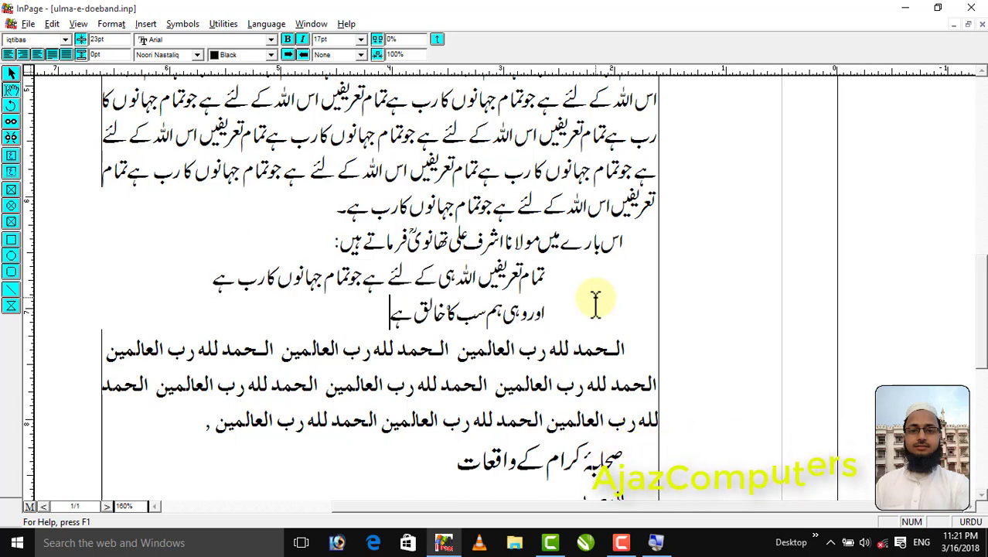
key(ctrl+v)
key(ctrl+v)
key(ctrl+v)
key(ctrl+v)
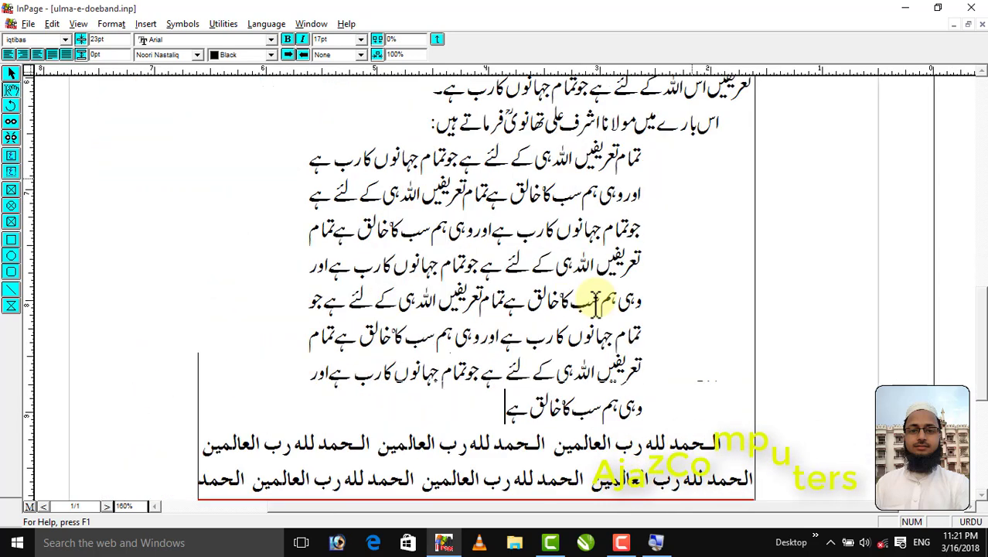
Insert a double opening quotation mark before the first word of the quotation paragraph
key(Up)
key(Up)
key(Up)
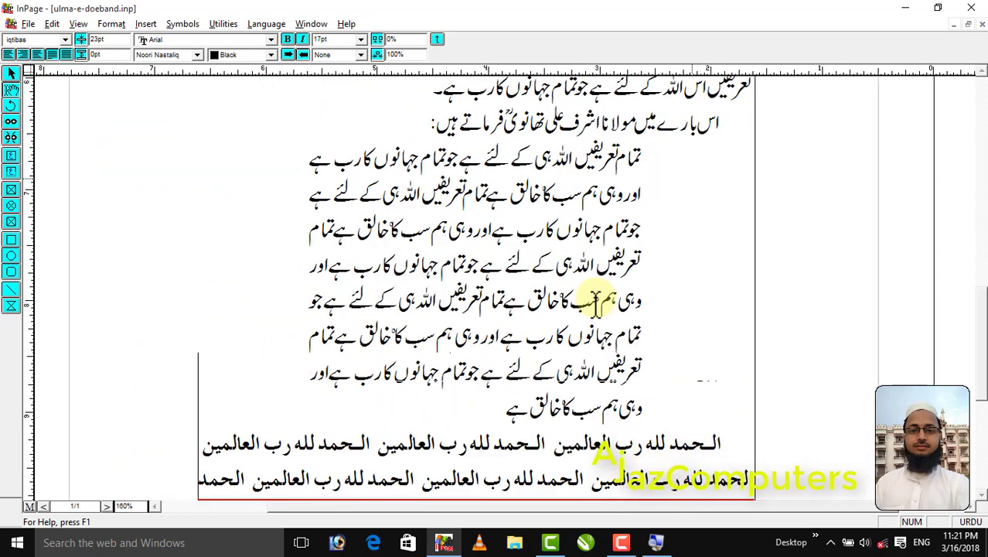
text(،،)
key(BackSpace)
key(BackSpace)
text(“)
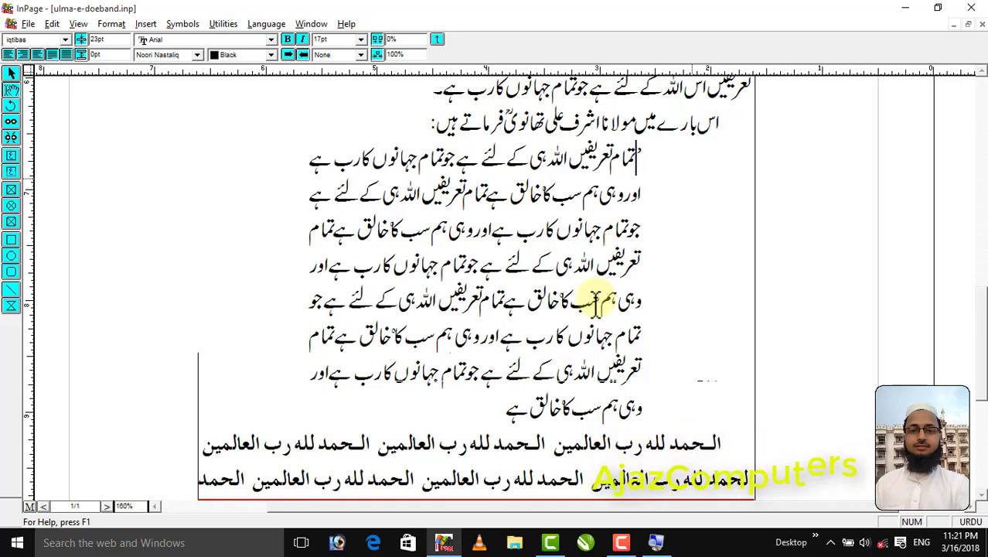
Add a double closing quotation mark at the end of the quotation paragraph and save the document
key(Down)
key(Down)
key(Down)
key(Down)
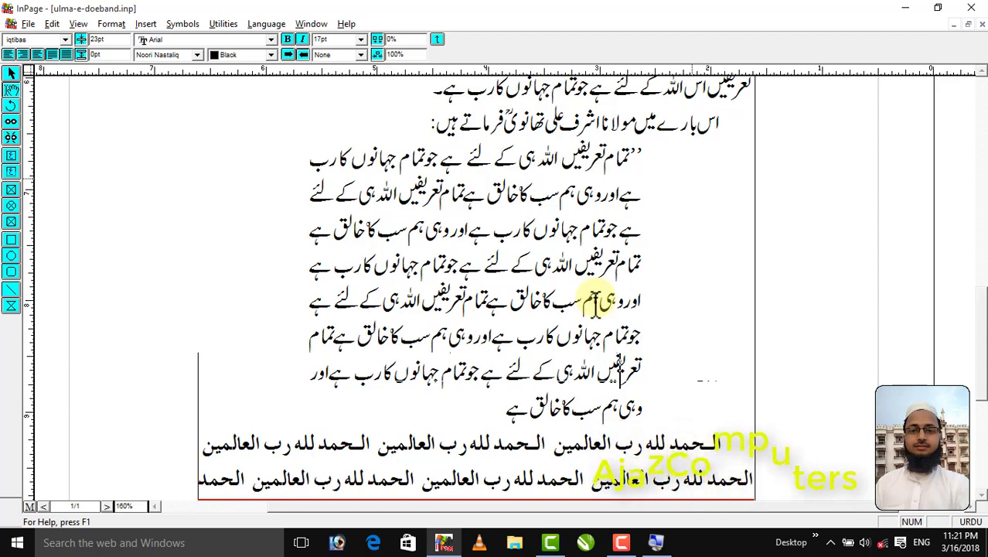
key(End)
text(‘)
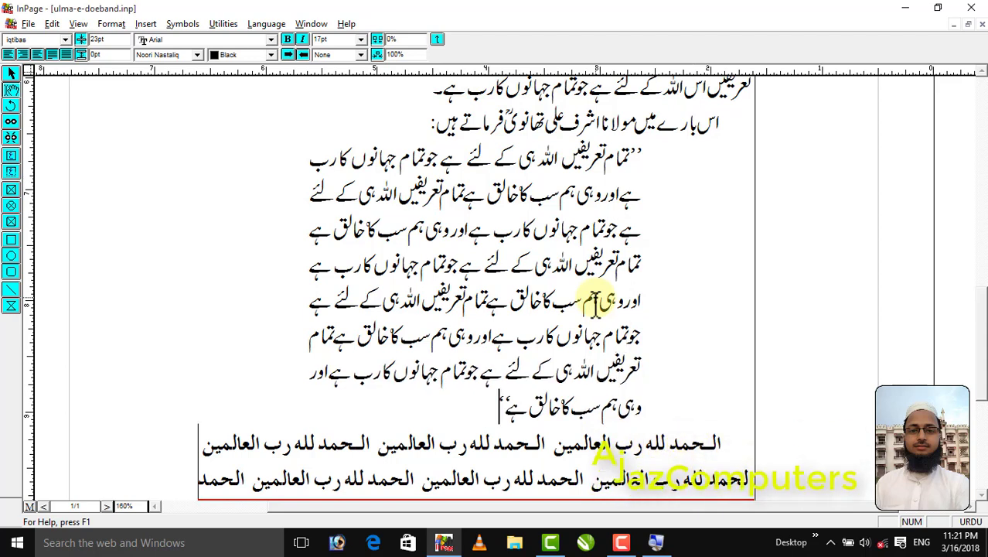
key(ctrl+s)
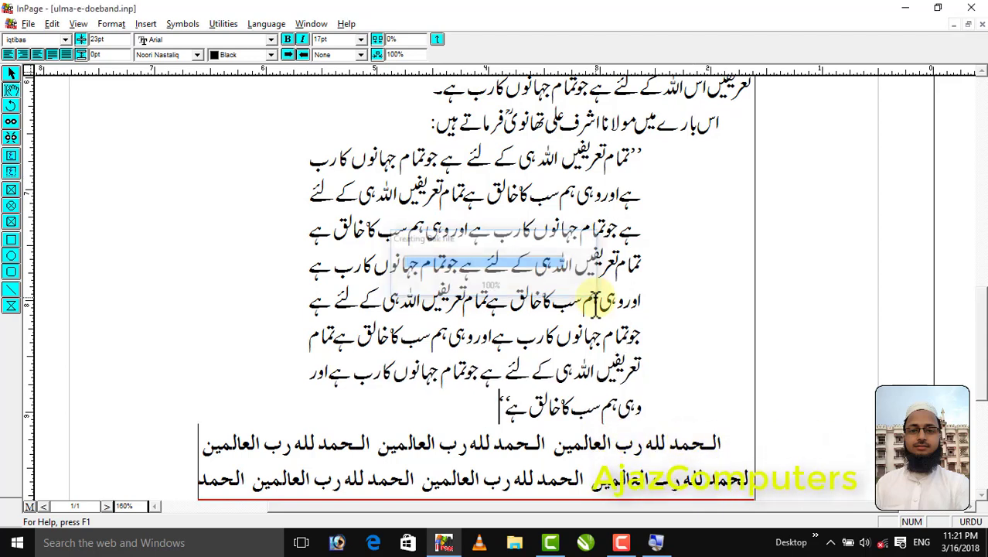
Review the styled layout of the whole page and the heading and header area up close
right_click(448, 332)
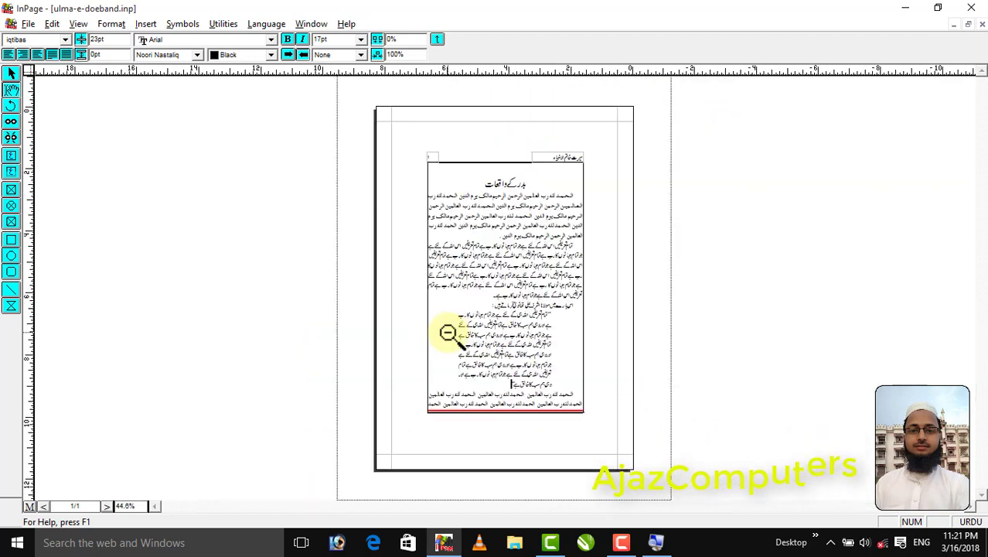
right_click(514, 191)
click(573, 167)
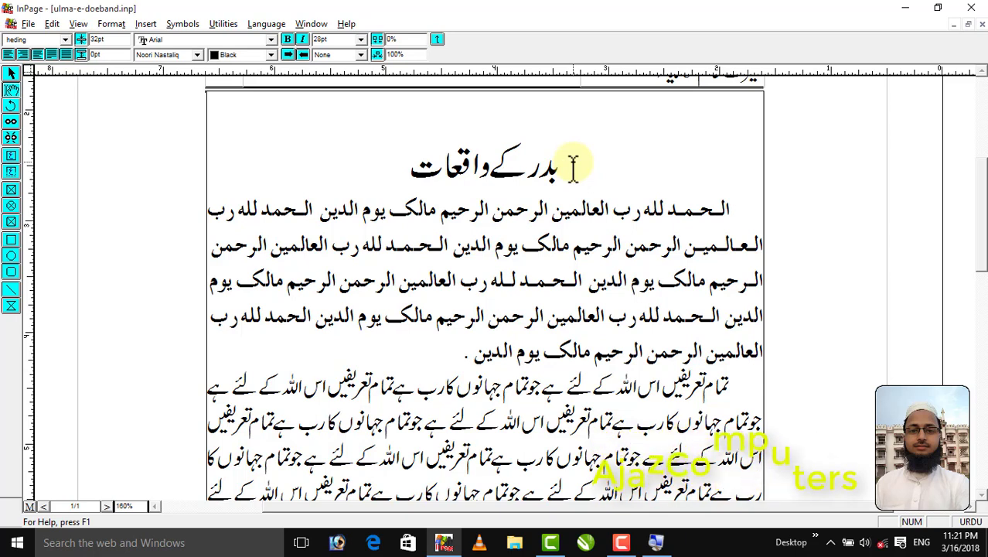
right_click(574, 167)
right_click(496, 157)
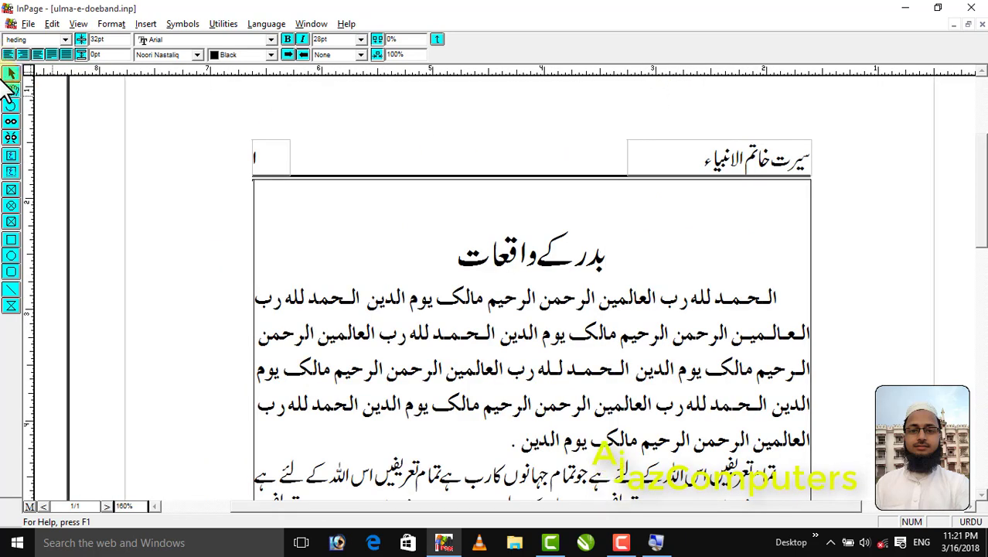
Inspect the header title frame and the master page's double header line, then return to the document page
click(14, 77)
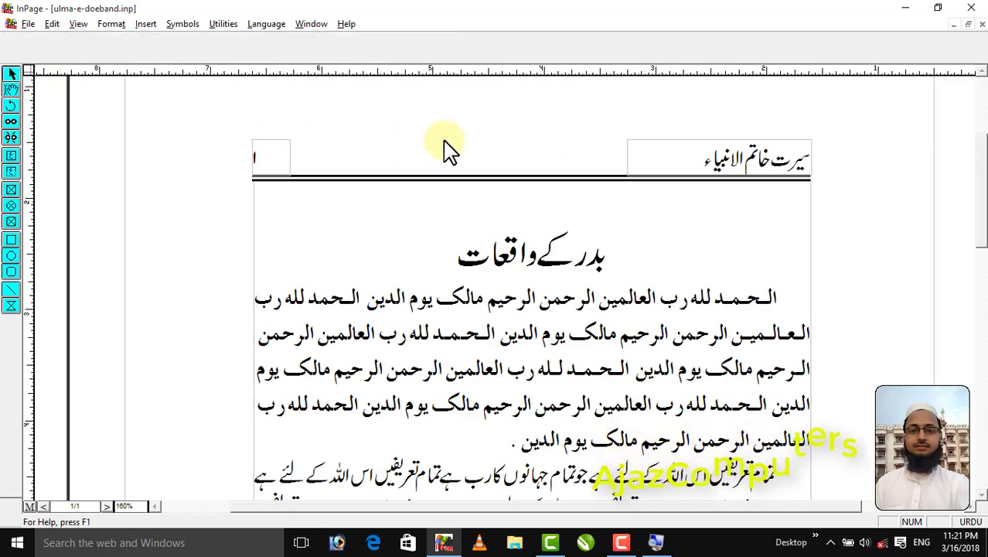
click(691, 165)
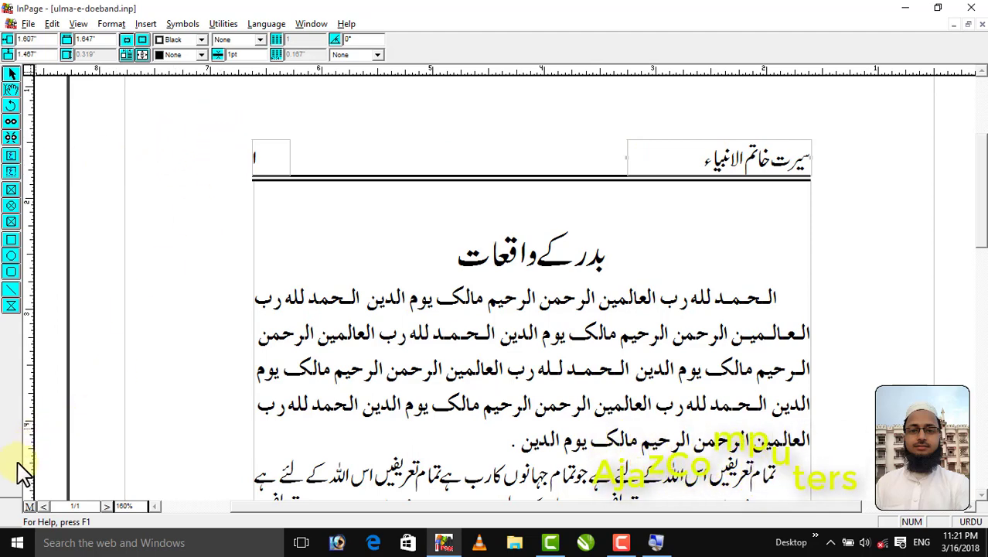
click(29, 507)
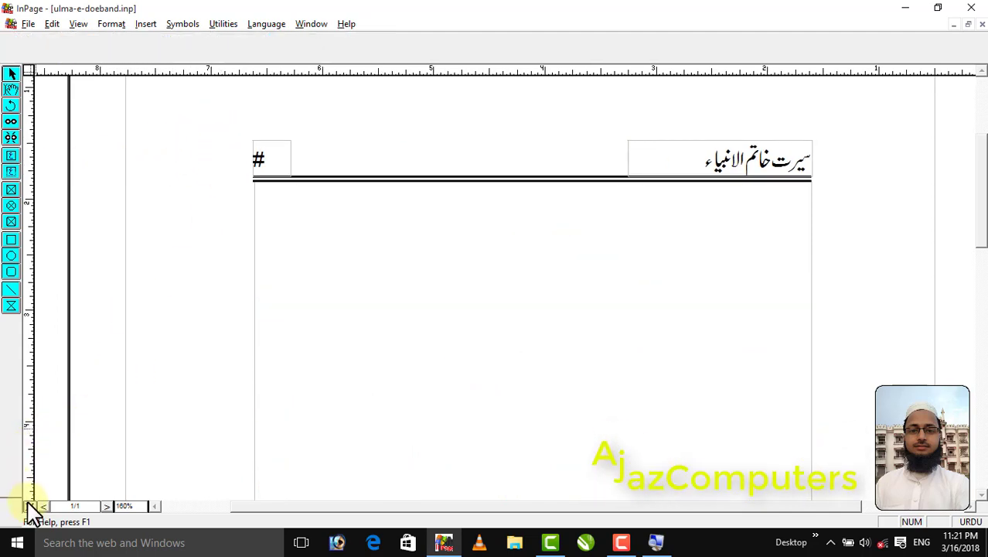
click(557, 181)
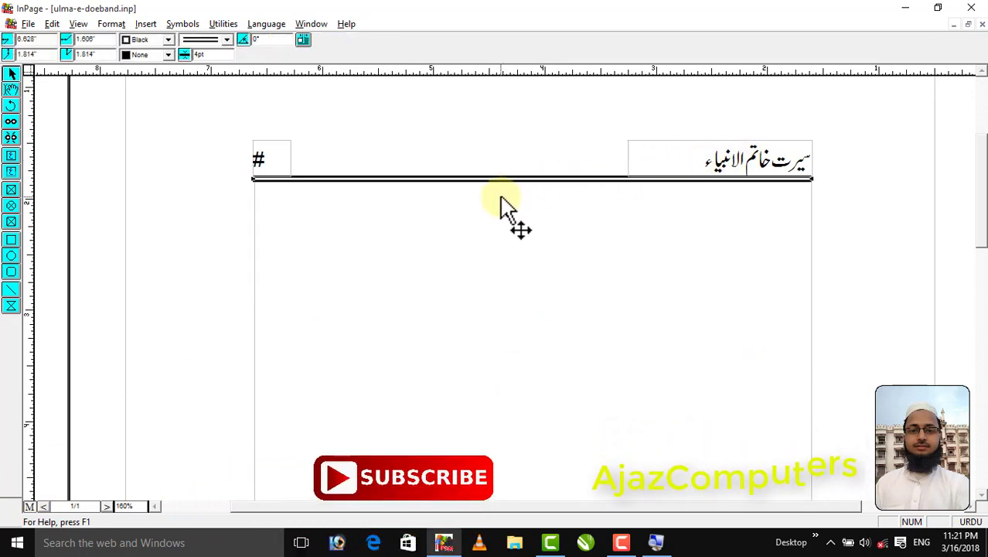
click(30, 506)
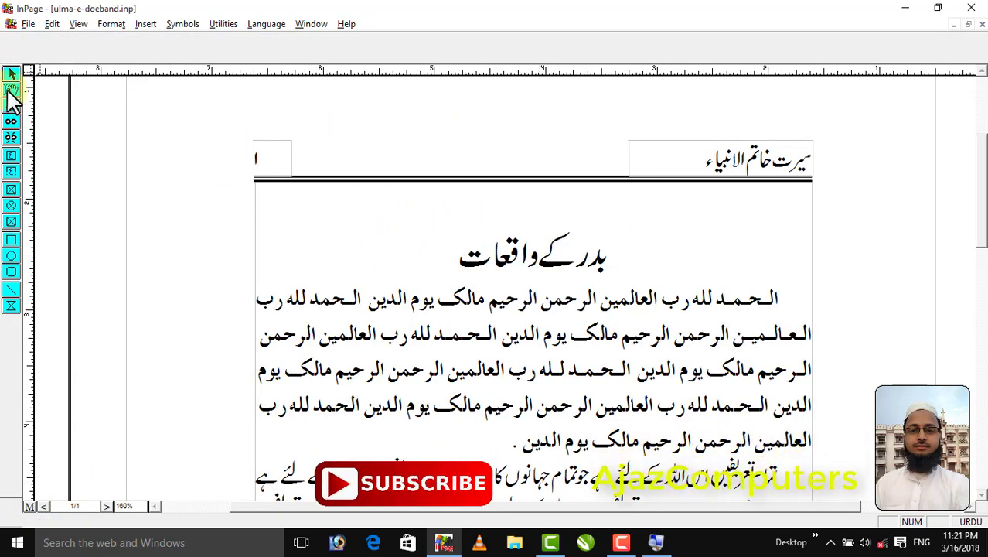
Place the text cursor at the end of the heading بدر کے واقعات
click(625, 227)
drag(625, 227, 533, 341)
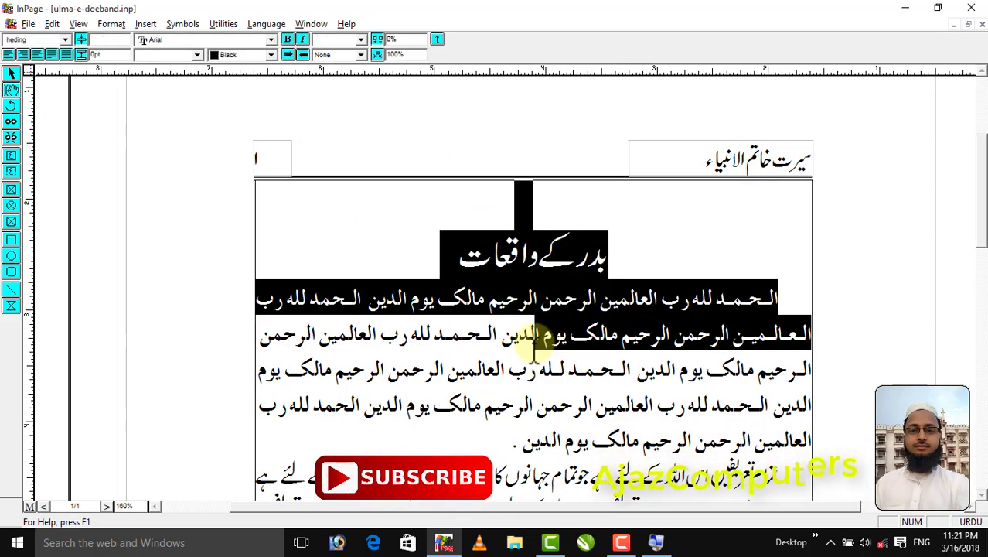
click(567, 259)
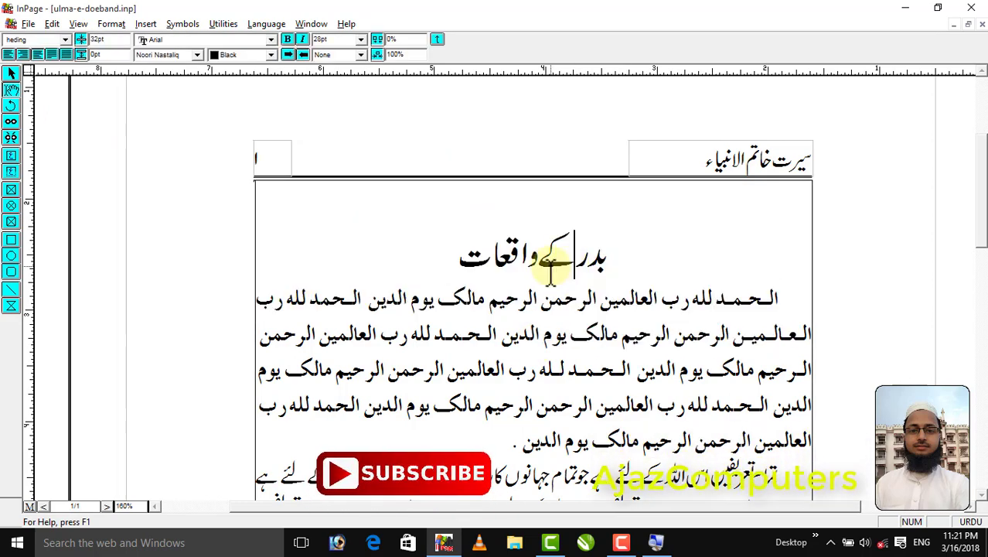
click(440, 249)
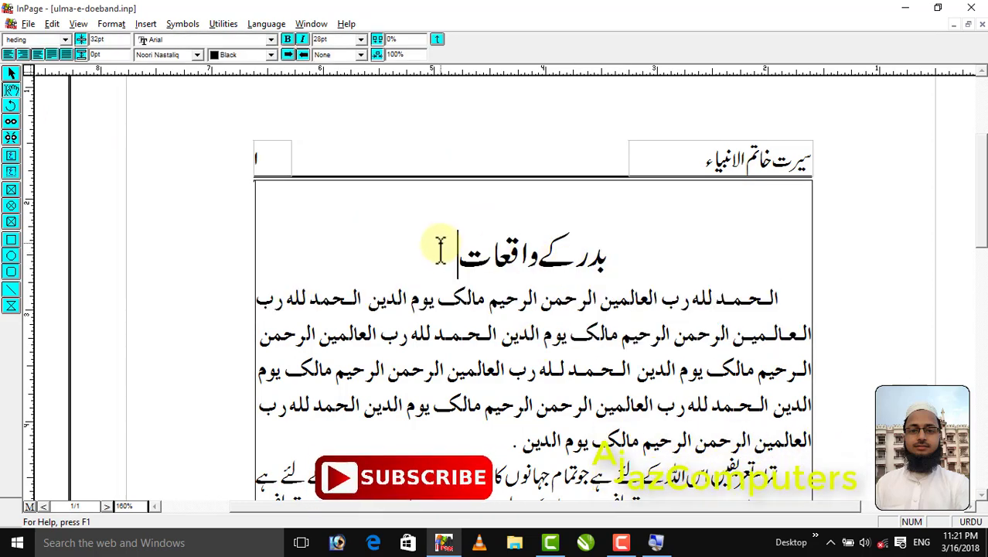